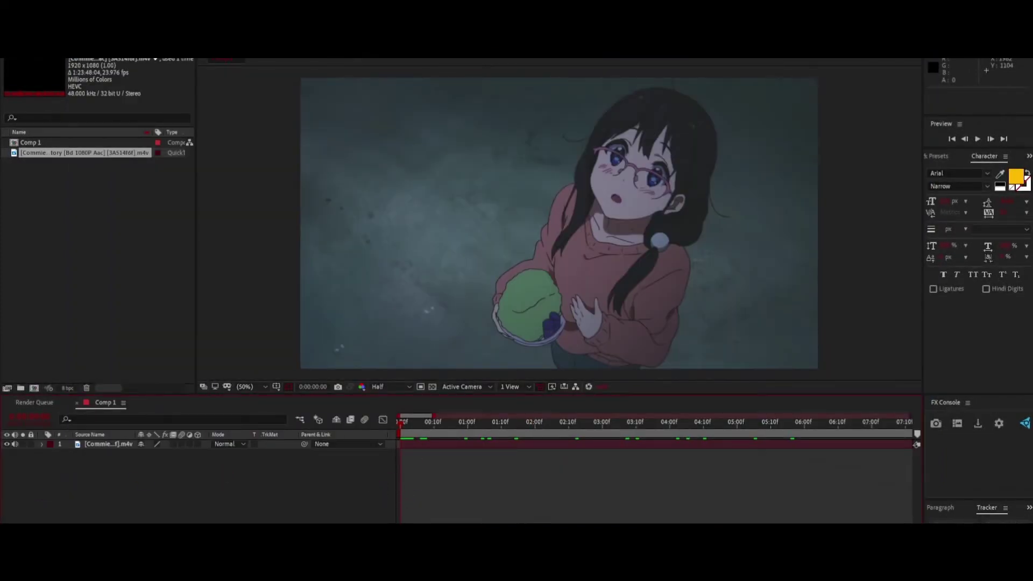
# Step: Split the footage layer at 0:00:01:07 and move the remaining part away to start at about 10 seconds
pyautogui.press('=')
pyautogui.moveTo(416, 415); pyautogui.dragTo(465, 416)
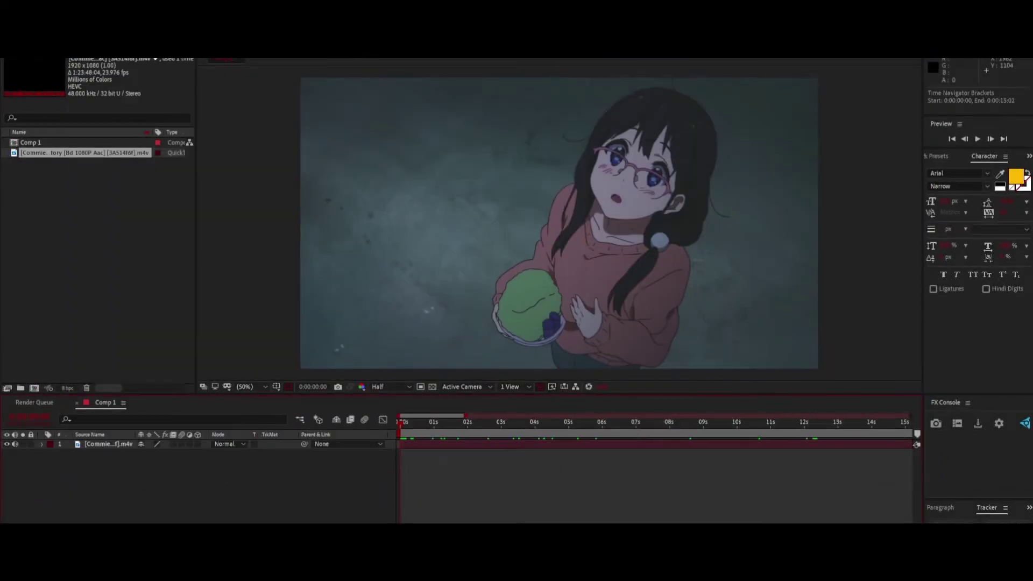
pyautogui.moveTo(464, 416)
pyautogui.mouseDown()
pyautogui.moveTo(431, 416)
pyautogui.moveTo(464, 416)
pyautogui.mouseUp()
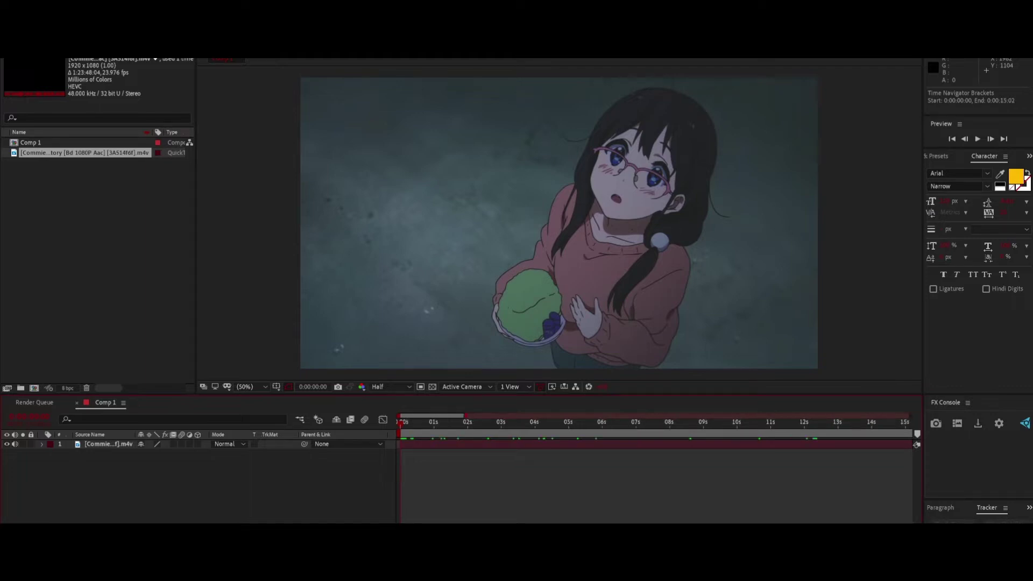
pyautogui.click(426, 445)
pyautogui.click(433, 429)
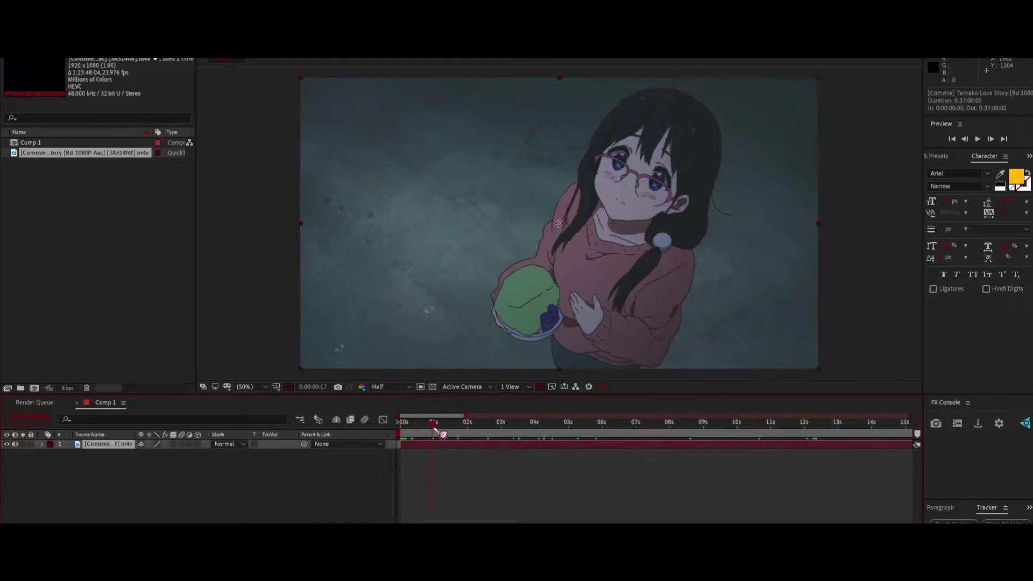
pyautogui.moveTo(435, 428); pyautogui.dragTo(455, 436)
pyautogui.press('pagedown')
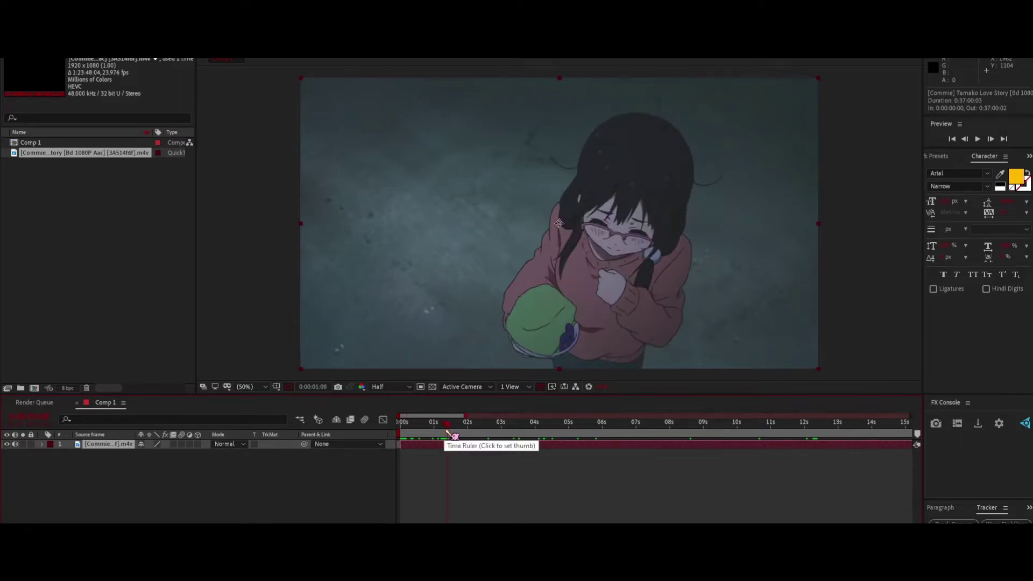
pyautogui.press('pageup')
pyautogui.press('pagedown')
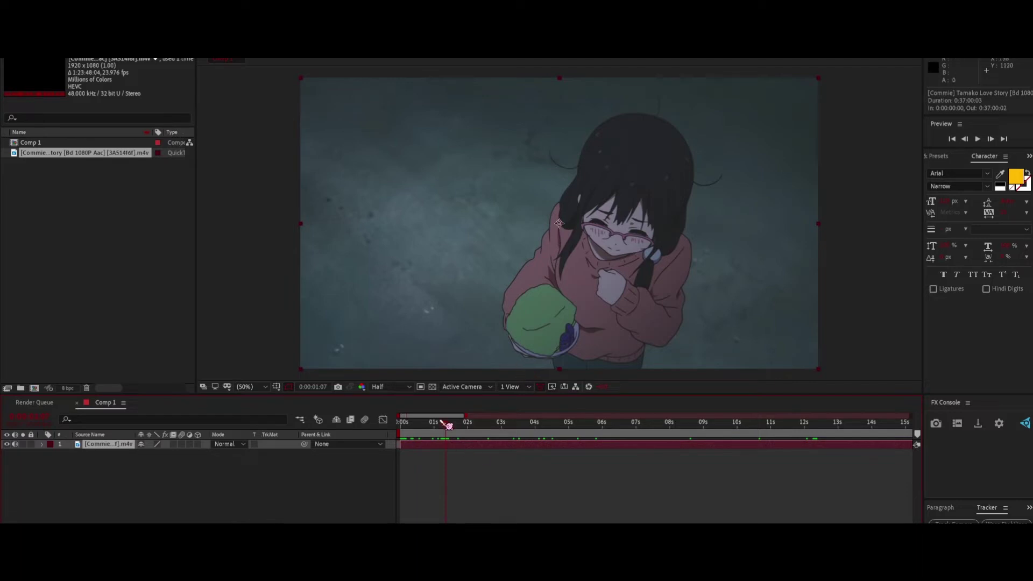
pyautogui.moveTo(442, 423)
pyautogui.mouseDown()
pyautogui.moveTo(488, 433)
pyautogui.moveTo(455, 437)
pyautogui.mouseUp()
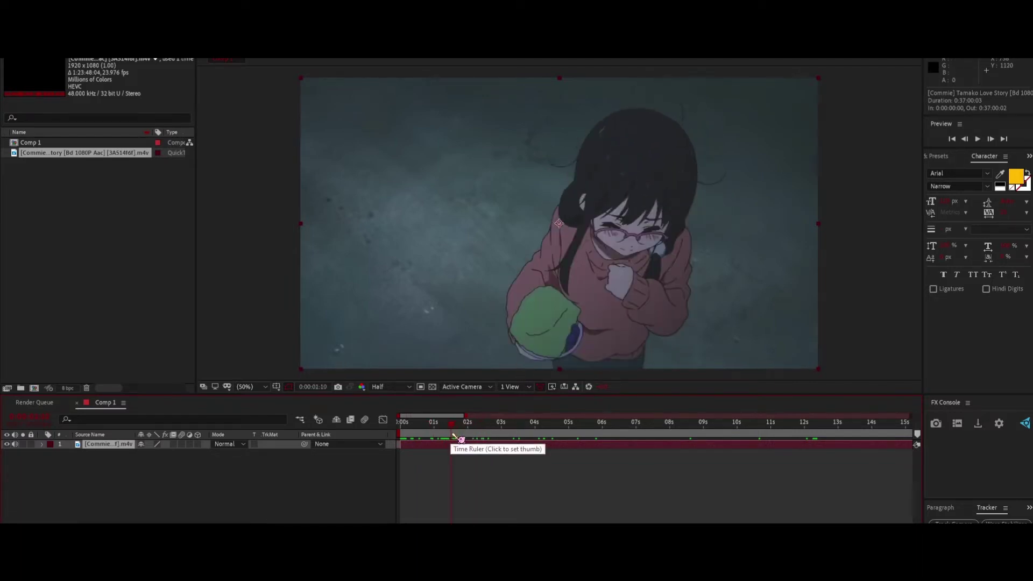
pyautogui.press('pageup')
pyautogui.press('pageup')
pyautogui.press('pageup')
pyautogui.press('pagedown')
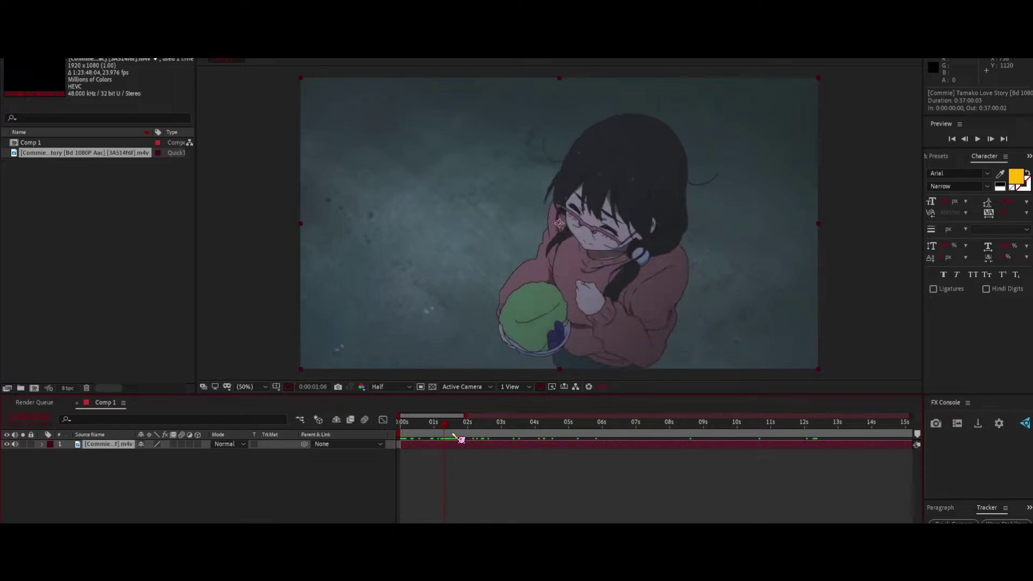
pyautogui.hotkey('ctrl', 'shift', 'd')
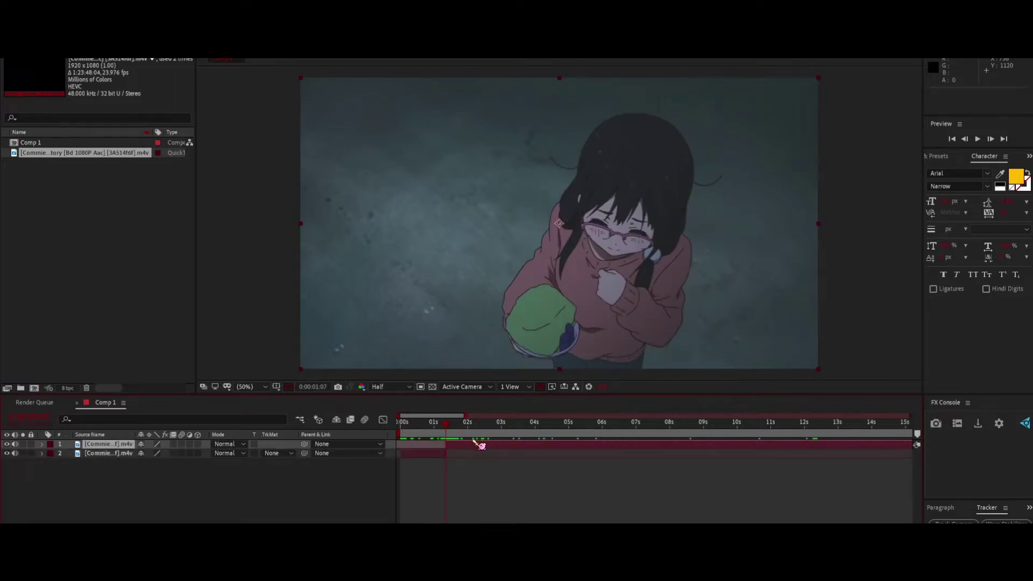
pyautogui.moveTo(473, 445); pyautogui.dragTo(764, 446)
# Step: Split the short opening clip at 0:00:00:02, where the character's drawing first changes
pyautogui.moveTo(427, 422); pyautogui.dragTo(318, 442)
pyautogui.click(431, 455)
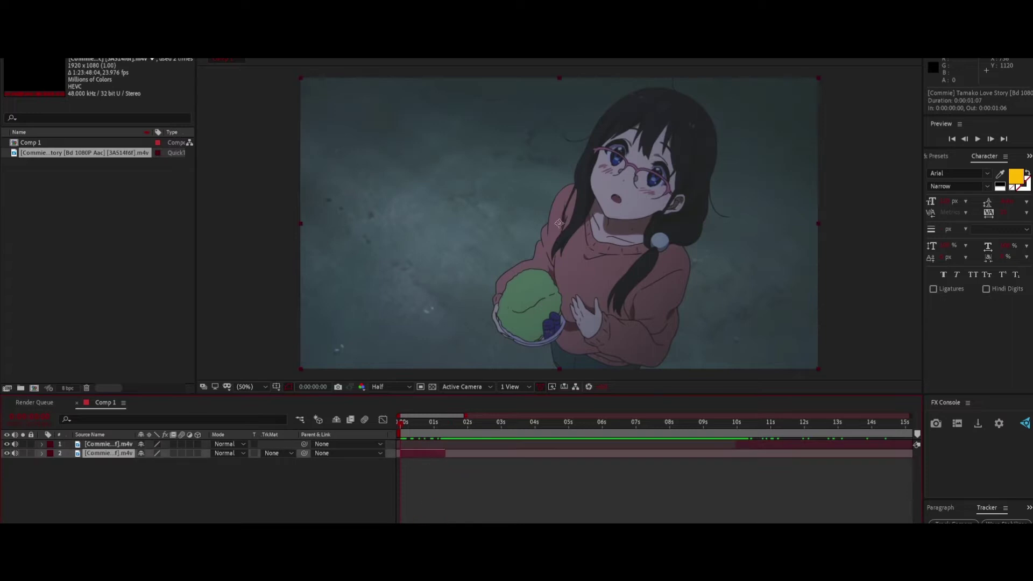
pyautogui.moveTo(465, 416); pyautogui.dragTo(417, 415)
pyautogui.press('pagedown')
pyautogui.press('pagedown')
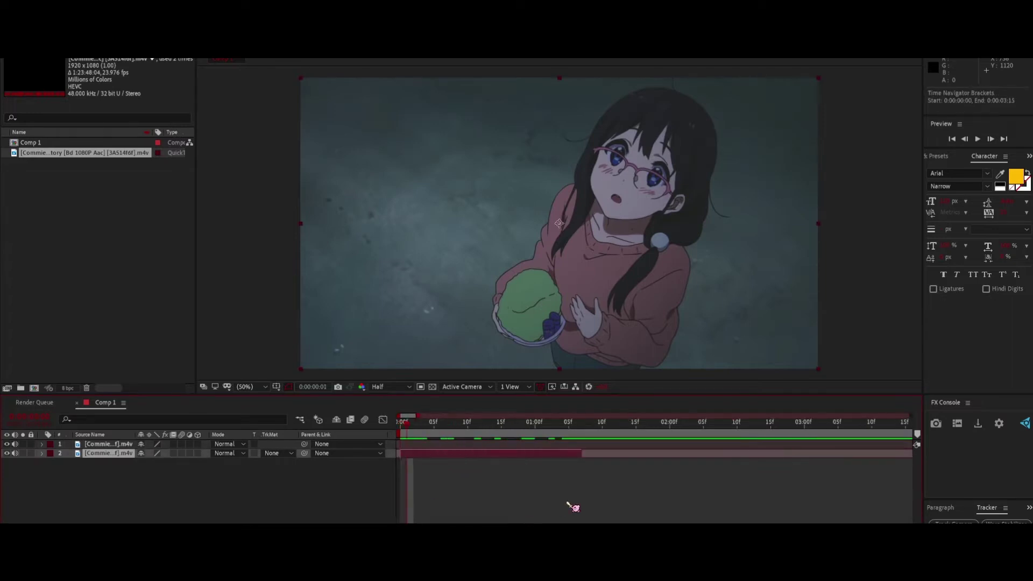
pyautogui.hotkey('ctrl', 'shift', 'd')
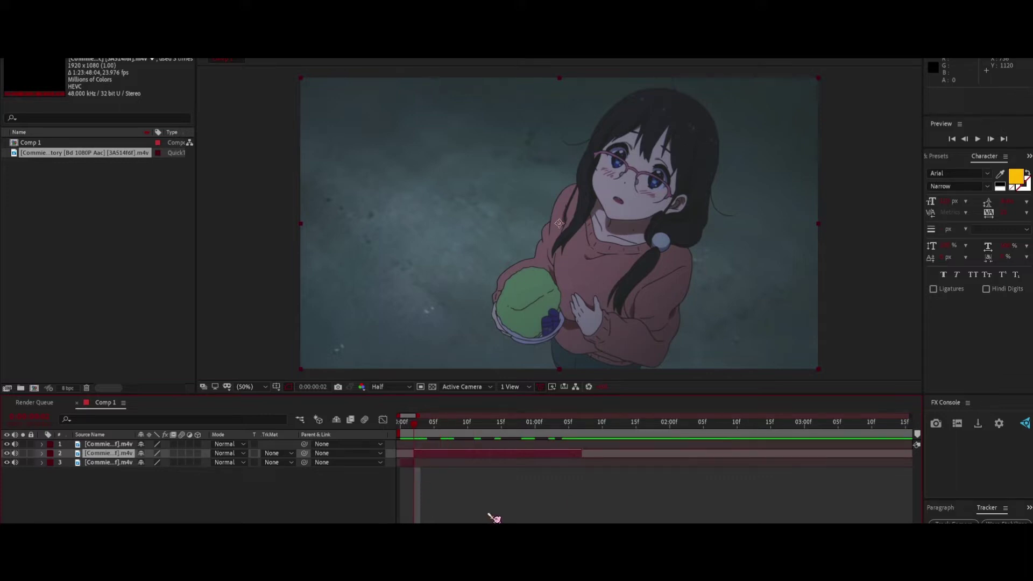
# Step: Advance frame by frame to the next change in the drawing and split the clip at 0:00:00:14
pyautogui.press('pagedown')
pyautogui.press('pagedown')
pyautogui.press('pagedown')
pyautogui.press('pagedown')
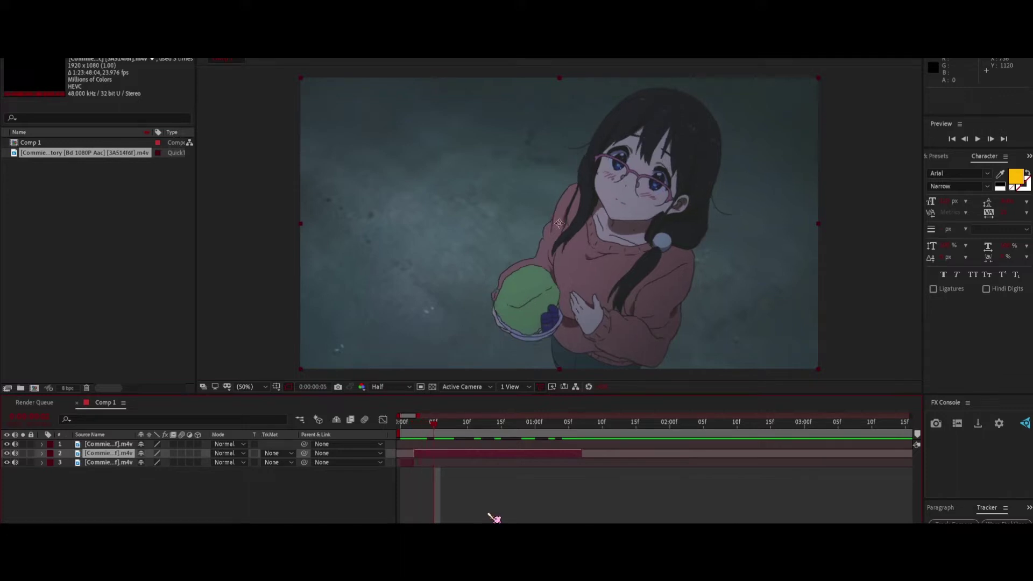
pyautogui.press('pagedown')
pyautogui.press('pagedown')
pyautogui.press('pagedown')
pyautogui.press('pagedown')
pyautogui.press('pagedown')
pyautogui.press('pagedown')
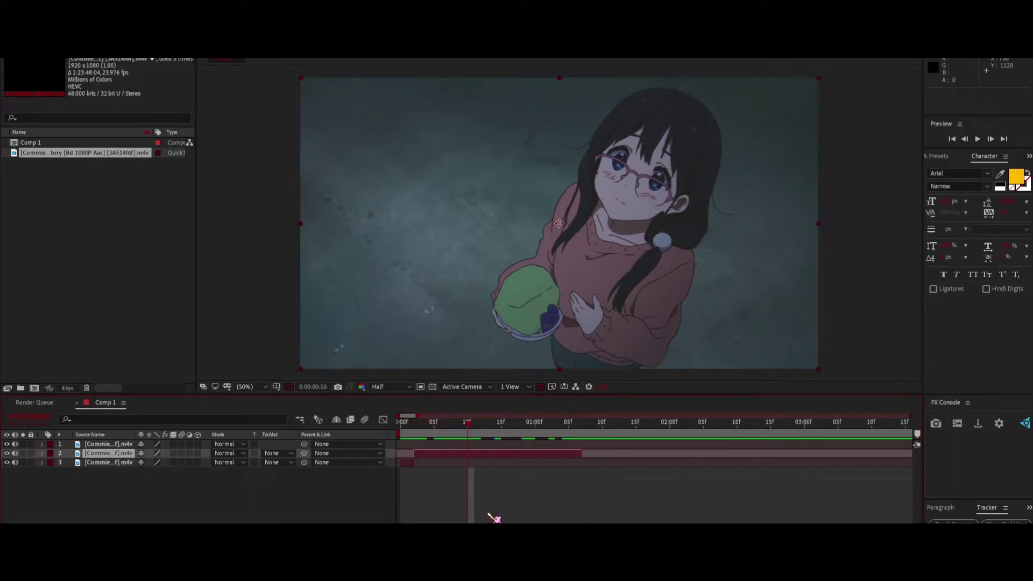
pyautogui.press('pagedown')
pyautogui.press('pagedown')
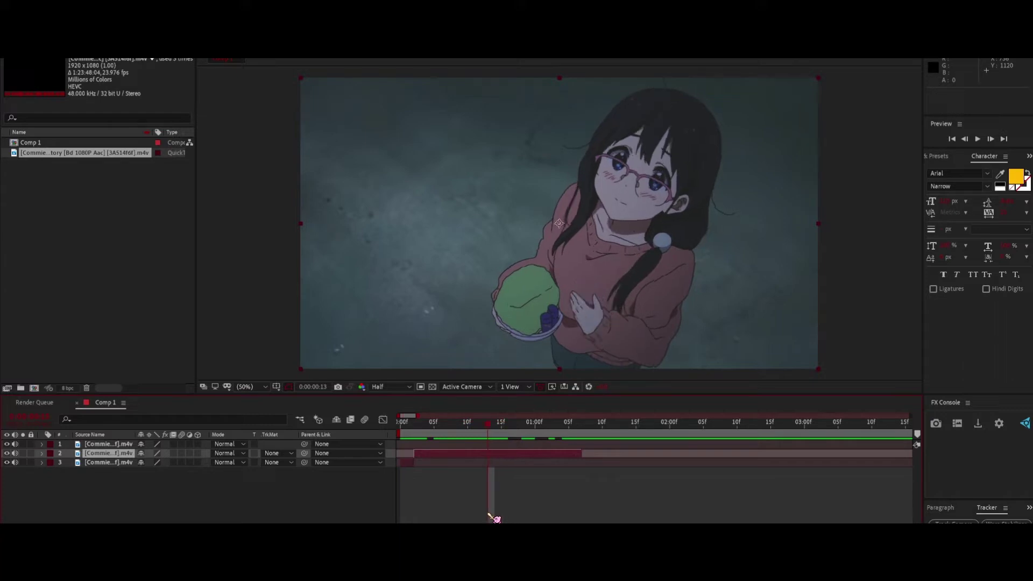
pyautogui.hotkey('ctrl', 'shift', 'd')
# Step: Split the remaining clip at the next two drawing changes, at 0:00:00:17 and 0:00:00:19
pyautogui.press('pagedown')
pyautogui.press('pagedown')
pyautogui.press('pagedown')
pyautogui.hotkey('ctrl', 'shift', 'd')
pyautogui.press('pagedown')
pyautogui.press('pagedown')
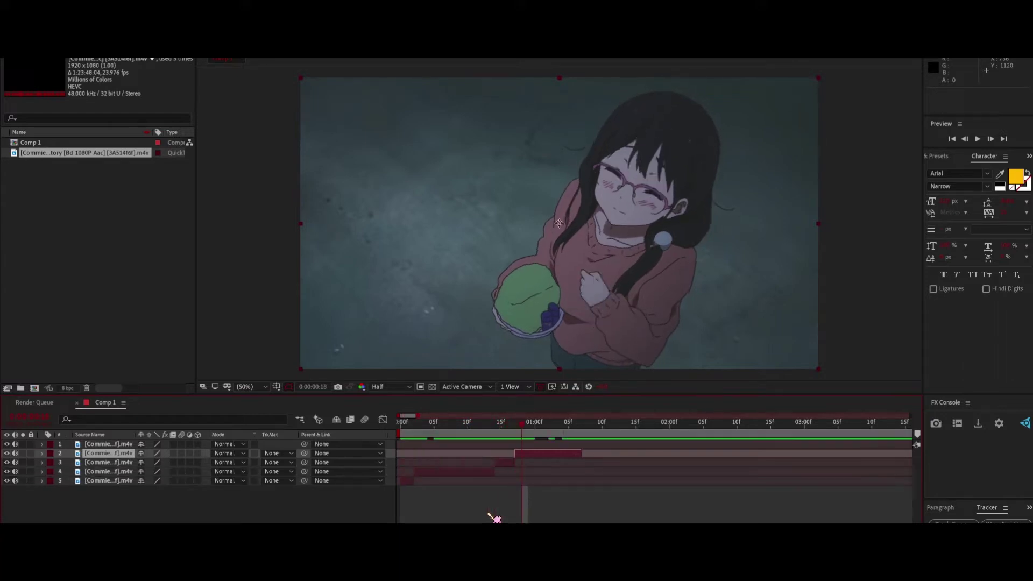
pyautogui.hotkey('ctrl', 'shift', 'd')
# Step: Split the remaining clip at the last two drawing changes, at 0:00:01:02 and 0:00:01:04
pyautogui.press('pagedown')
pyautogui.press('pagedown')
pyautogui.press('pagedown')
pyautogui.hotkey('ctrl', 'shift', 'd')
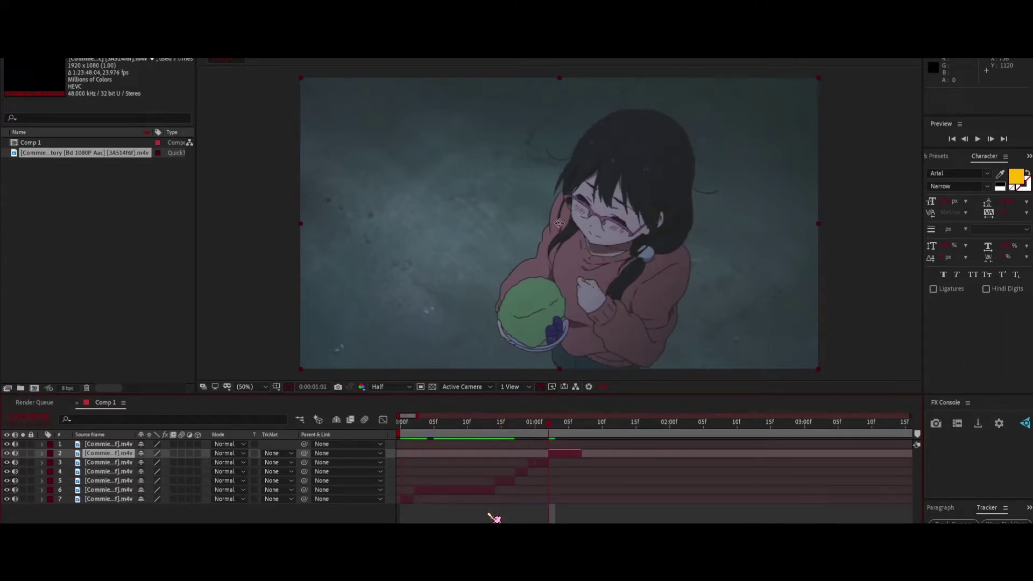
pyautogui.press('pagedown')
pyautogui.press('pagedown')
pyautogui.hotkey('ctrl', 'shift', 'd')
pyautogui.press('pagedown')
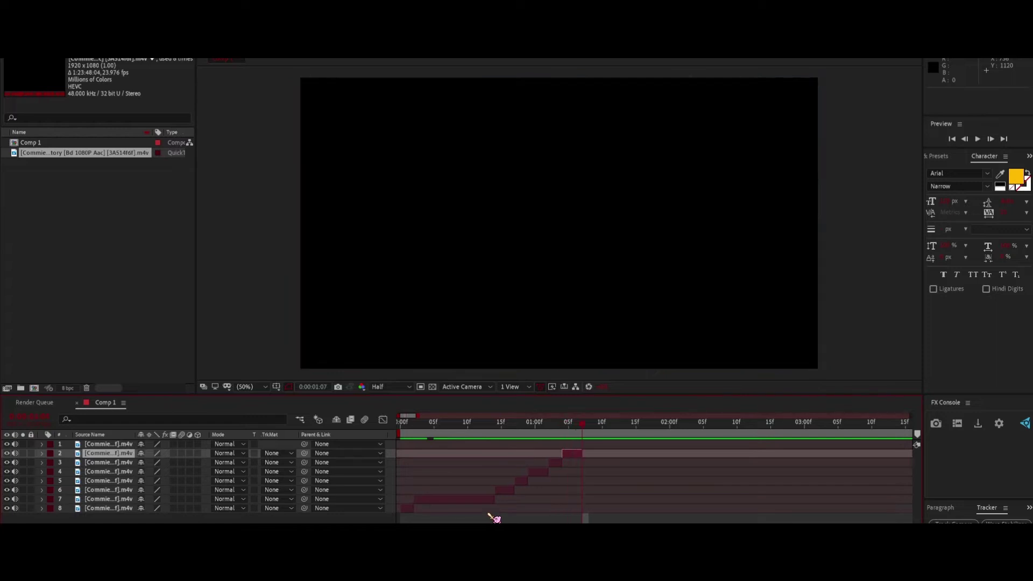
pyautogui.moveTo(580, 450); pyautogui.dragTo(603, 436)
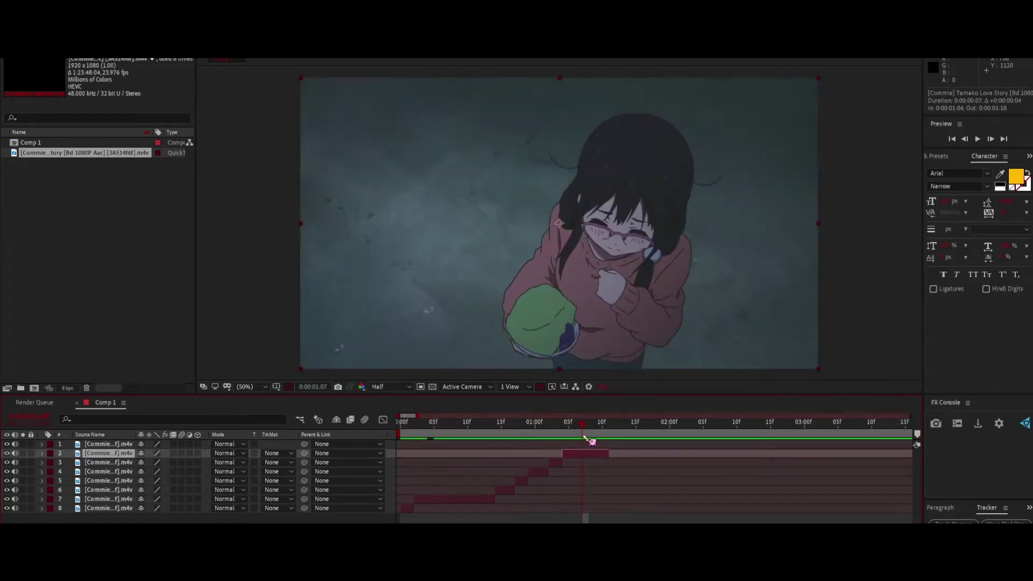
pyautogui.hotkey('ctrl', 'z')
# Step: Select the seven short clips on layers 2 to 8 and trim each one to a single frame
pyautogui.press('Home')
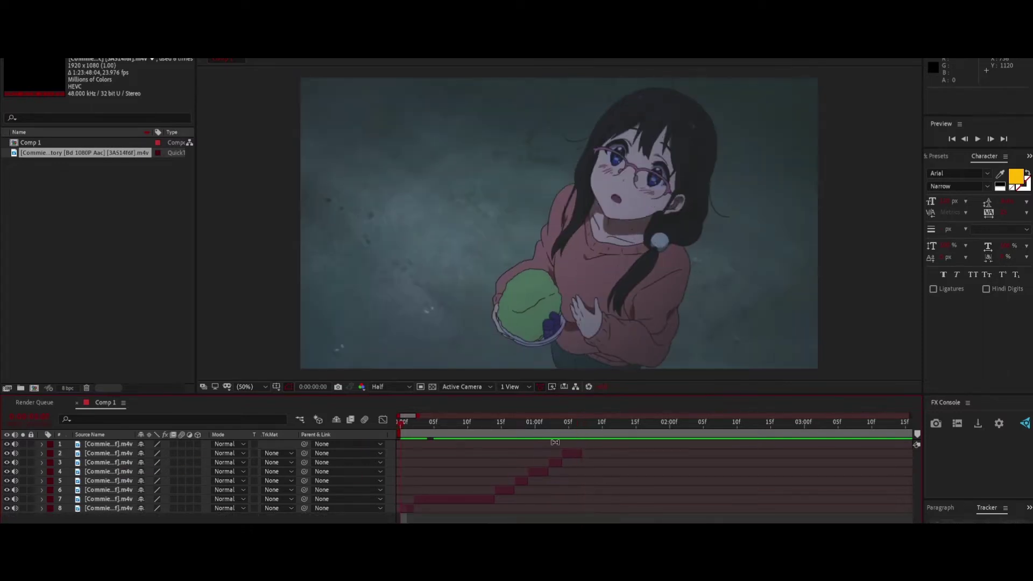
pyautogui.moveTo(579, 459); pyautogui.dragTo(412, 509)
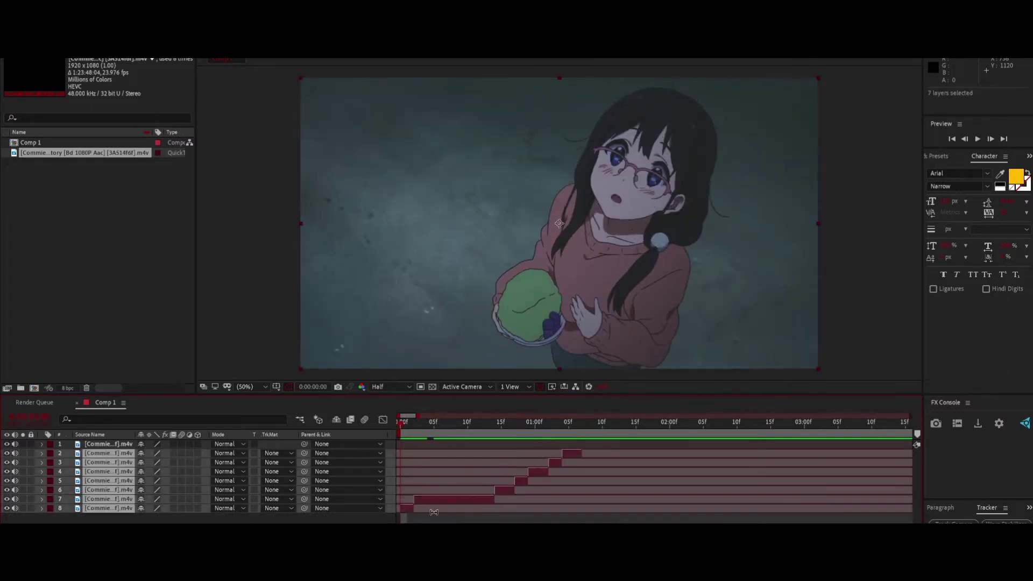
pyautogui.click(432, 517)
pyautogui.click(414, 509)
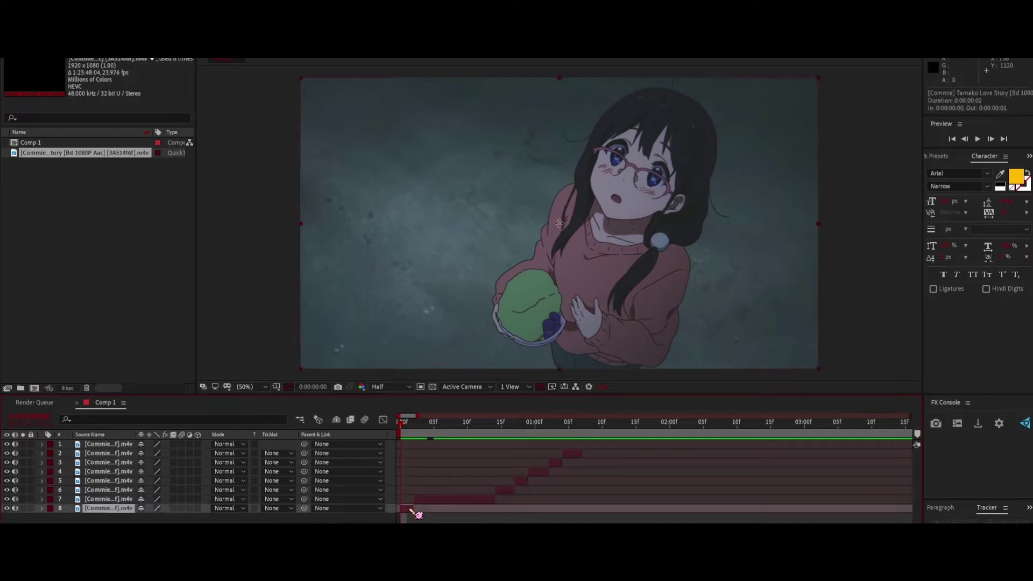
pyautogui.keyDown('shift'); pyautogui.click(578, 457); pyautogui.keyUp('shift')
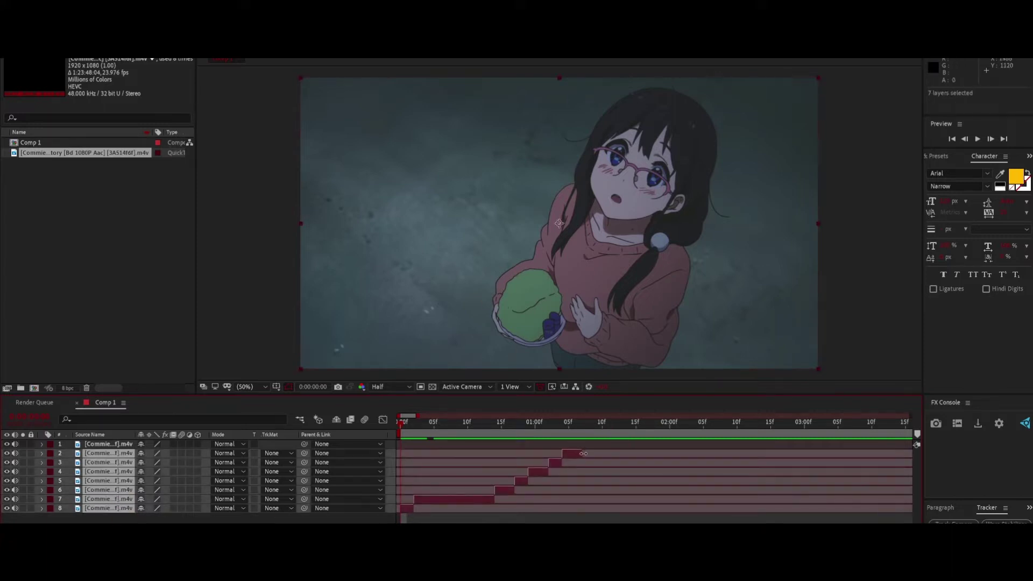
pyautogui.moveTo(583, 454); pyautogui.dragTo(288, 453)
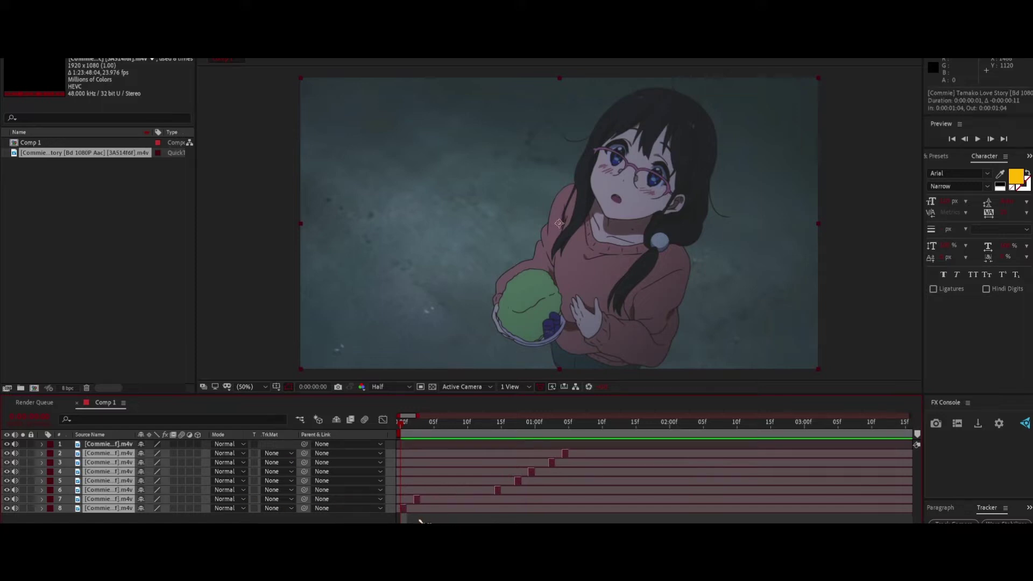
# Step: Sequence the seven single-frame layers one after another without overlap
pyautogui.rightClick(100, 509)
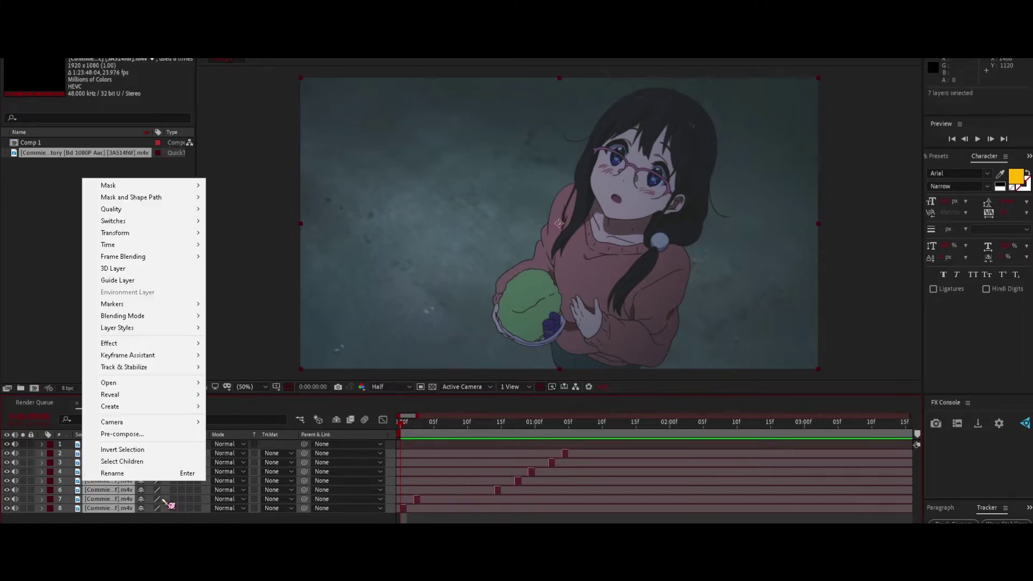
pyautogui.rightClick(137, 500)
pyautogui.rightClick(110, 500)
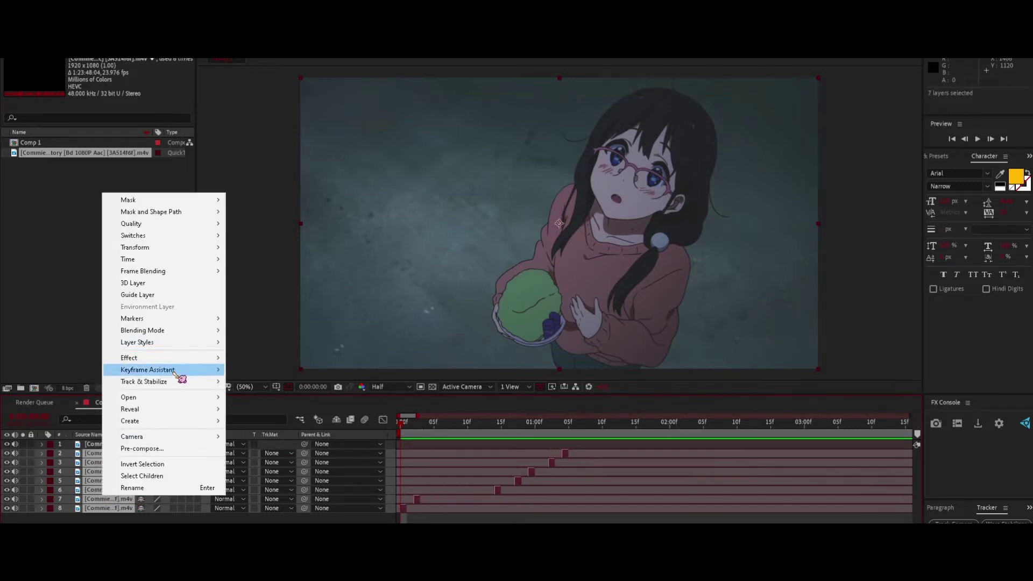
pyautogui.moveTo(175, 371)
pyautogui.click(283, 463)
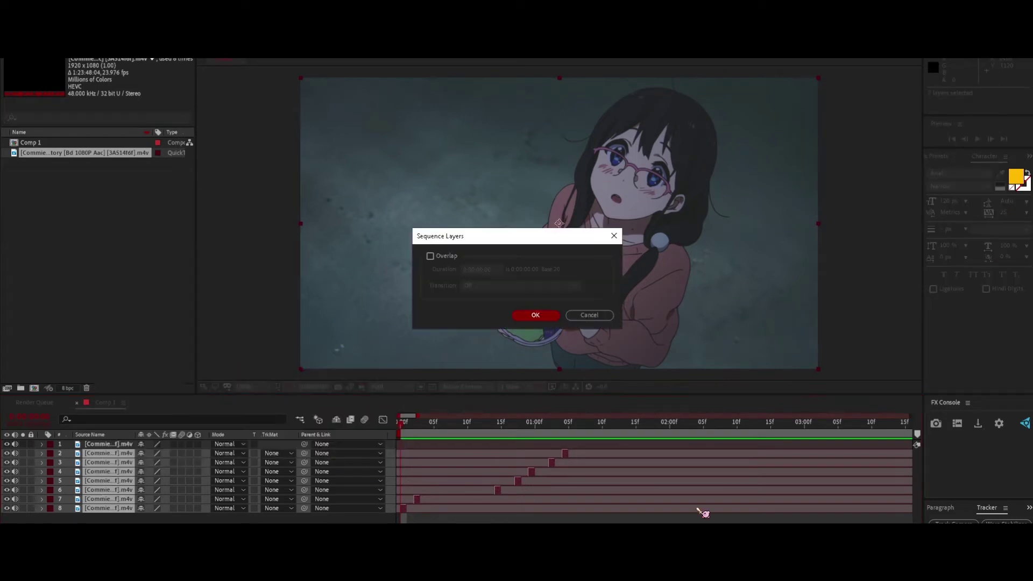
pyautogui.click(536, 313)
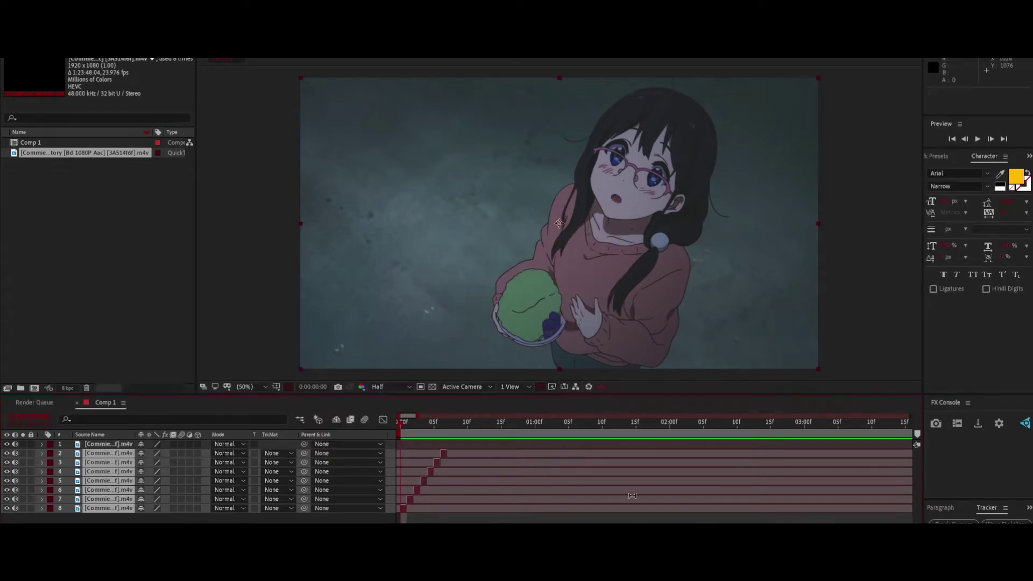
# Step: Pre-compose the seven sequenced layers as Pre-comp 1, moving all attributes and adjusting its duration to the selected layers
pyautogui.rightClick(118, 491)
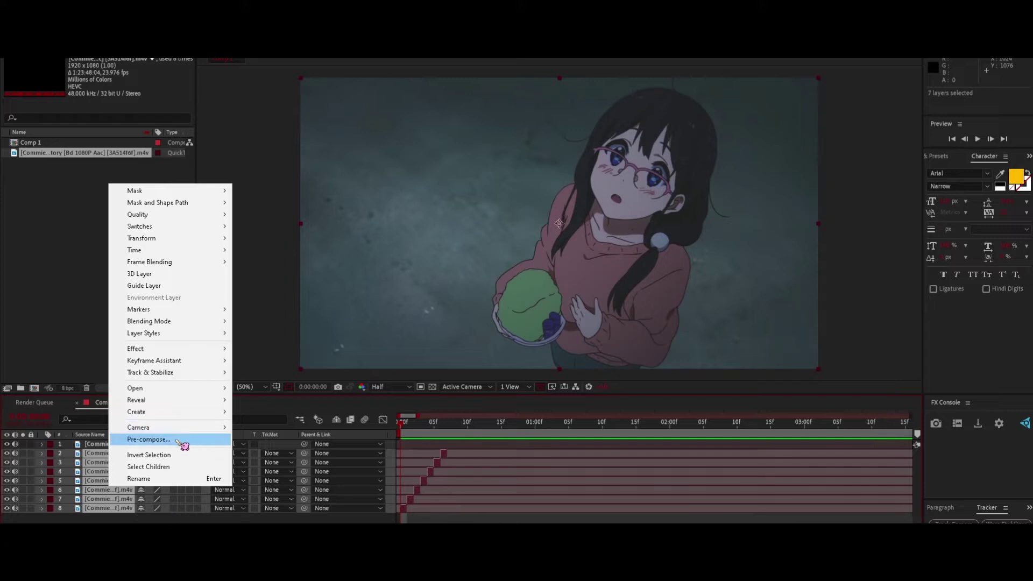
pyautogui.click(182, 443)
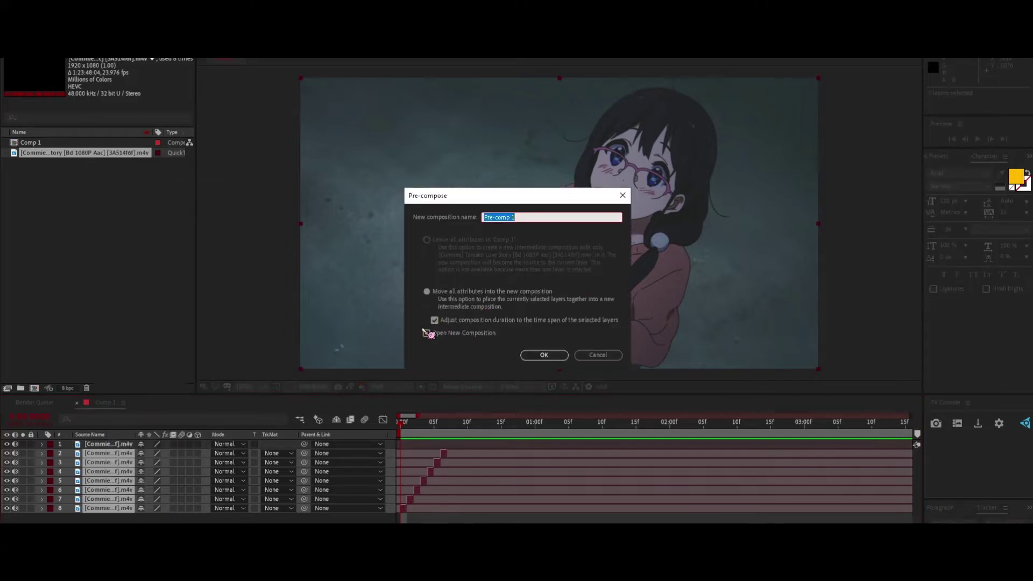
pyautogui.click(543, 355)
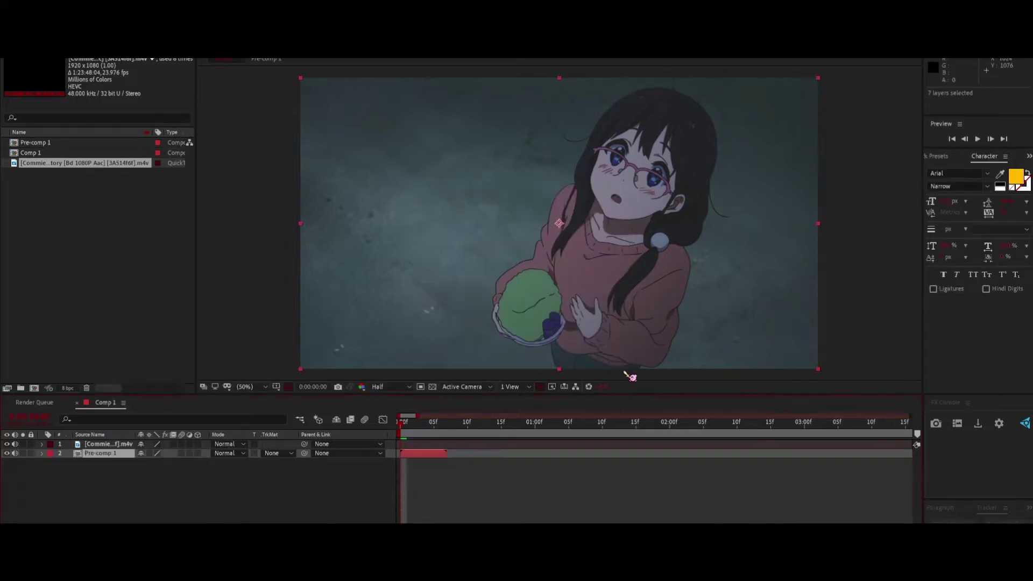
# Step: Scrub through Pre-comp 1 to review the sequenced frames
pyautogui.click(434, 423)
pyautogui.moveTo(417, 415); pyautogui.dragTo(461, 415)
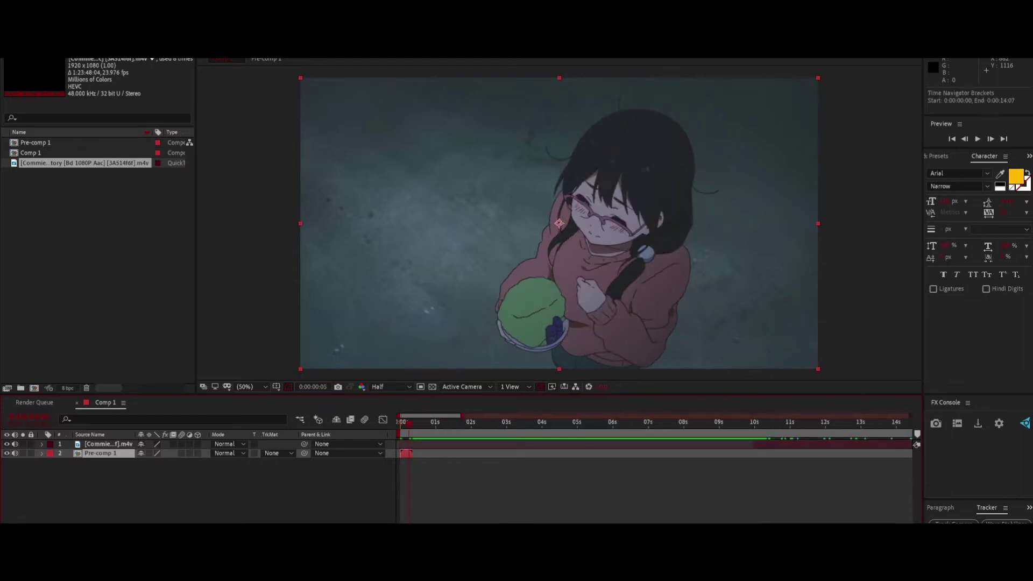
pyautogui.press('=')
pyautogui.press('=')
pyautogui.click(473, 423)
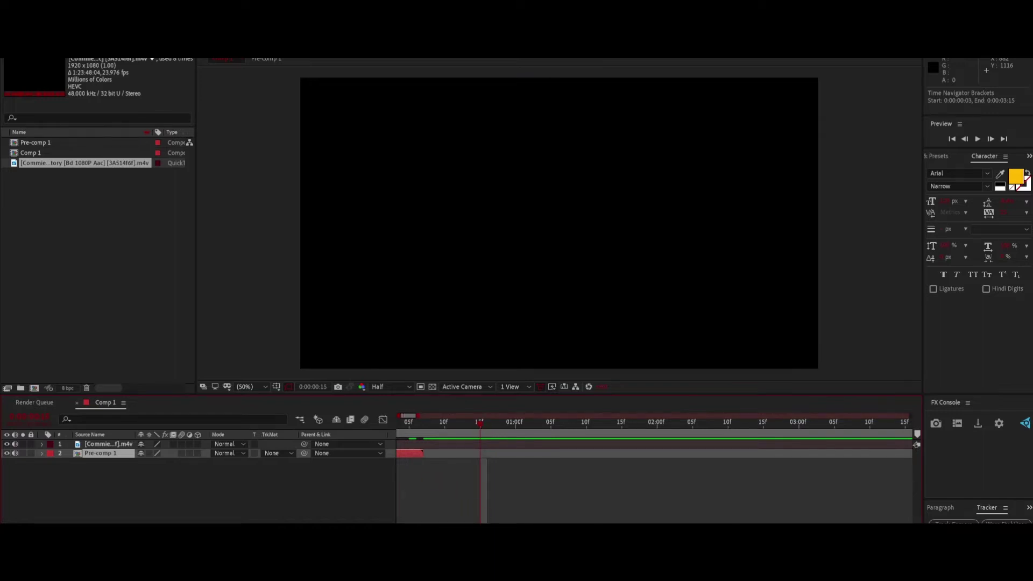
pyautogui.hscroll(-1, 428, 436)
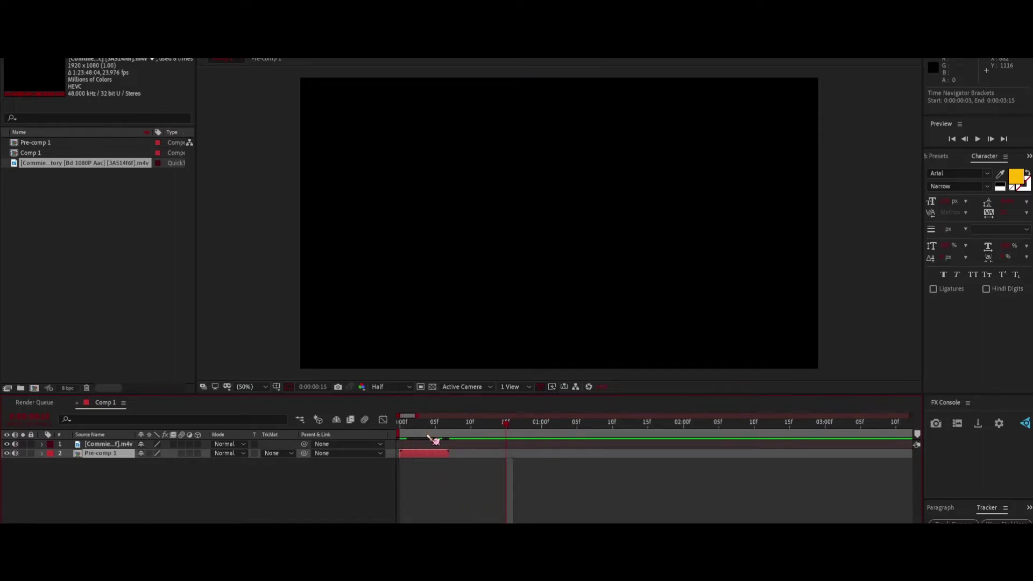
pyautogui.moveTo(405, 430); pyautogui.dragTo(515, 443)
# Step: Enable time remapping on Pre-comp 1 and extend the layer's out point to 0:00:00:15
pyautogui.rightClick(108, 456)
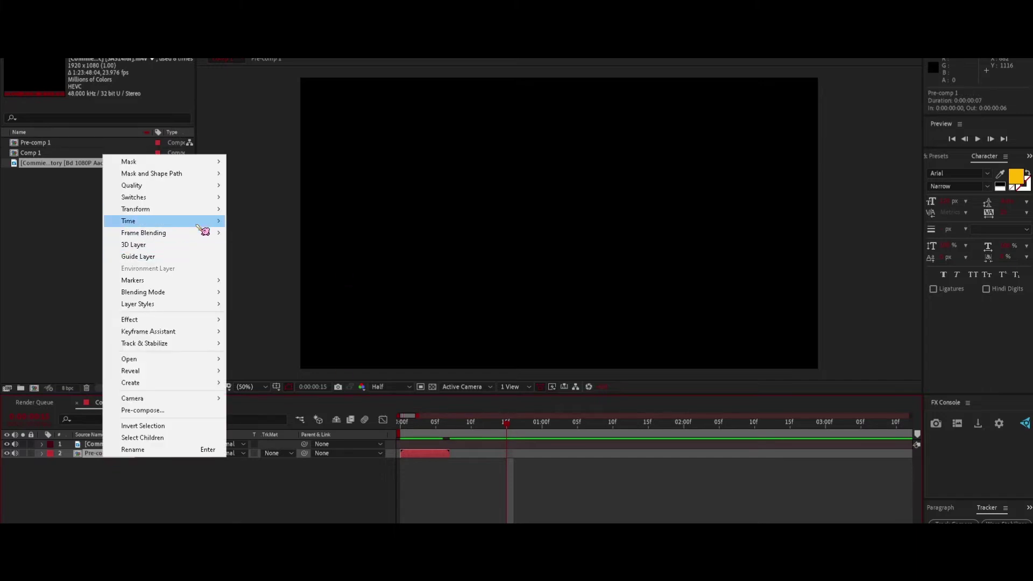
pyautogui.moveTo(203, 226)
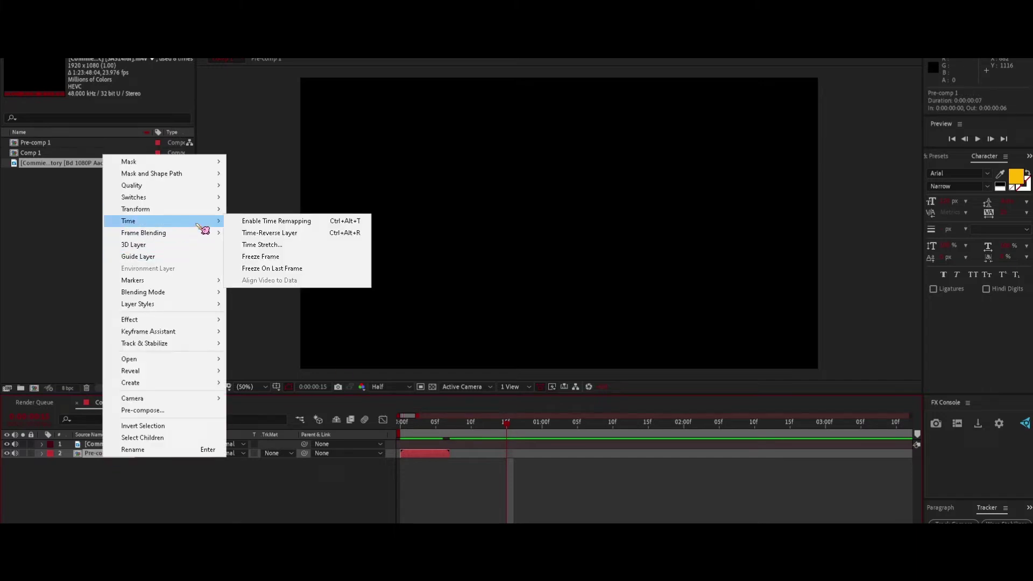
pyautogui.click(336, 225)
pyautogui.hotkey('alt', ']')
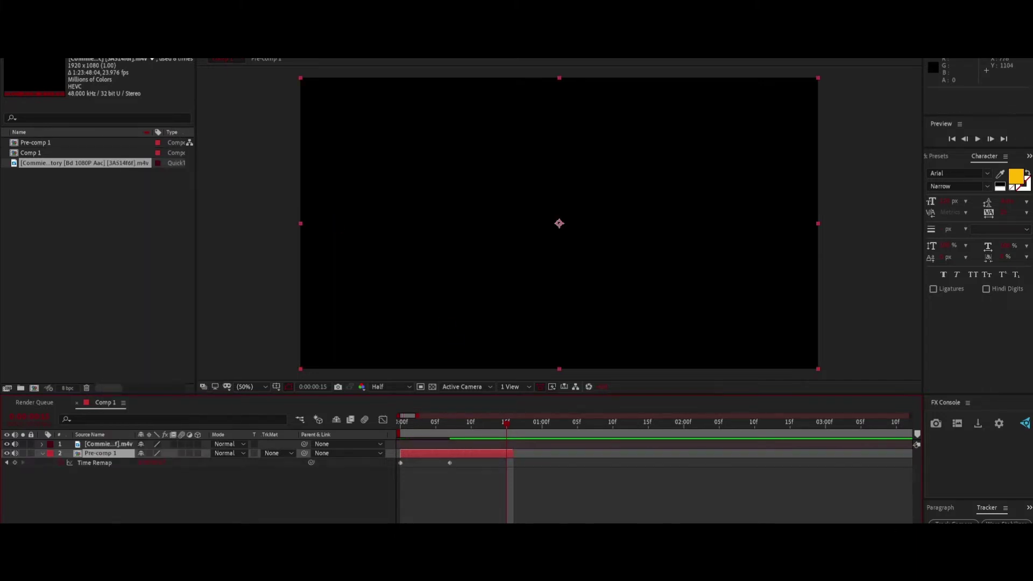
# Step: Apply the Twixtor Pro effect to Pre-comp 1 with the current time at the first frame
pyautogui.moveTo(503, 439); pyautogui.dragTo(419, 439)
pyautogui.press('Home')
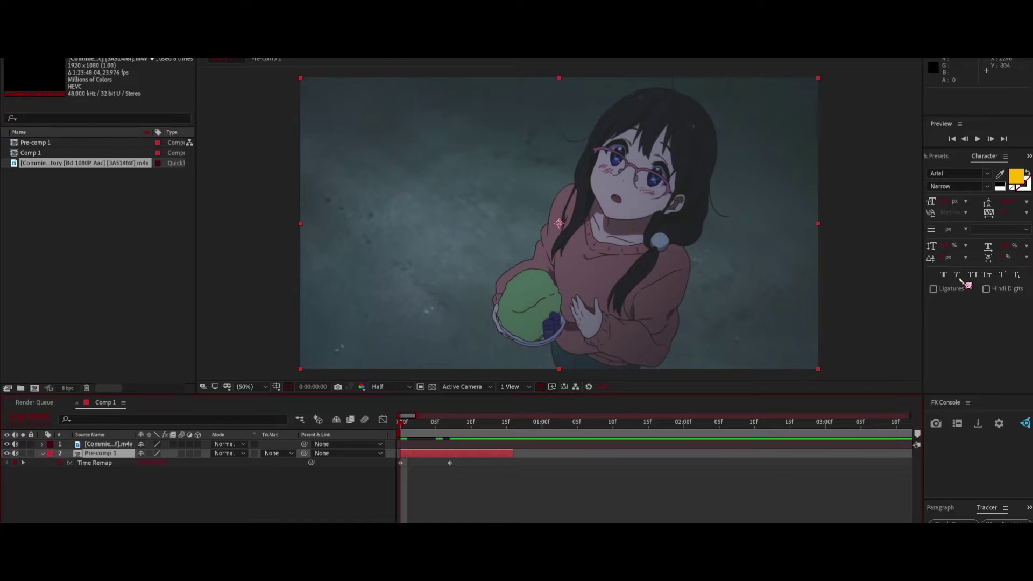
pyautogui.hotkey('ctrl', 'space')
pyautogui.write('twixt')
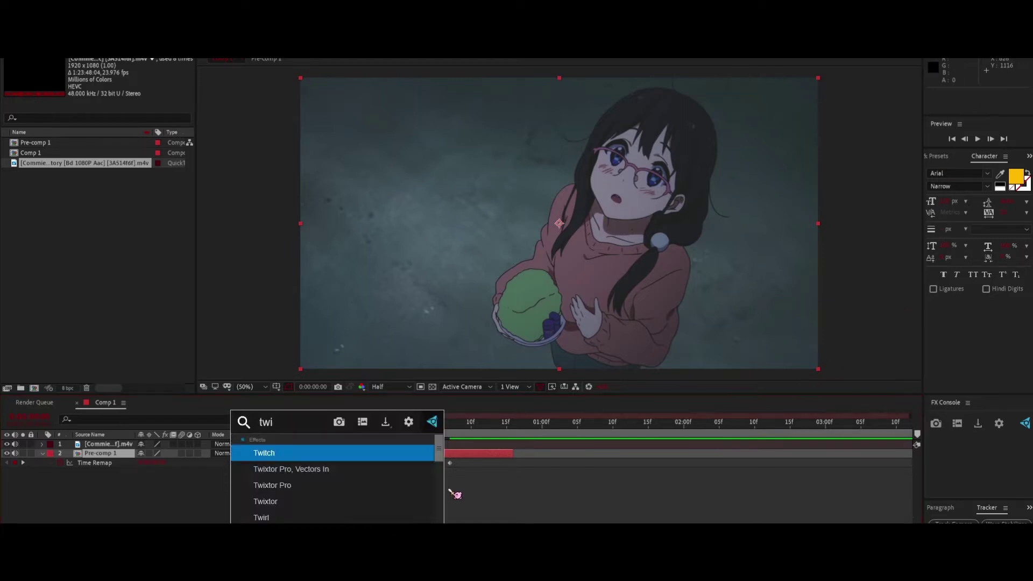
pyautogui.press('Down')
pyautogui.press('Return')
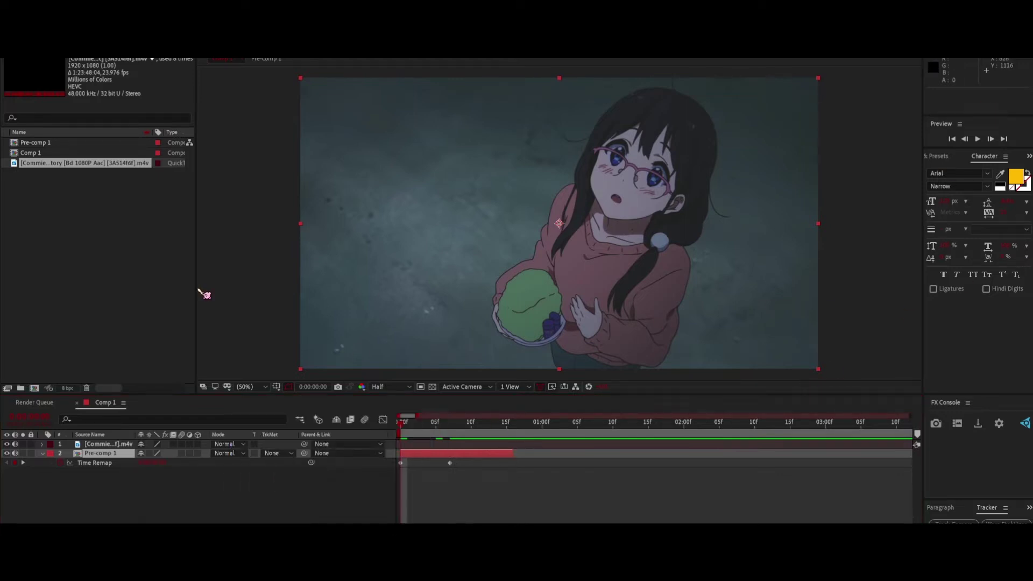
# Step: Set Twixtor Pro's Image Prep to Contrast/Edge Enhance, Frame Interp to Motion Weighted Blend and Warping to Forward
pyautogui.click(156, 208)
pyautogui.click(164, 229)
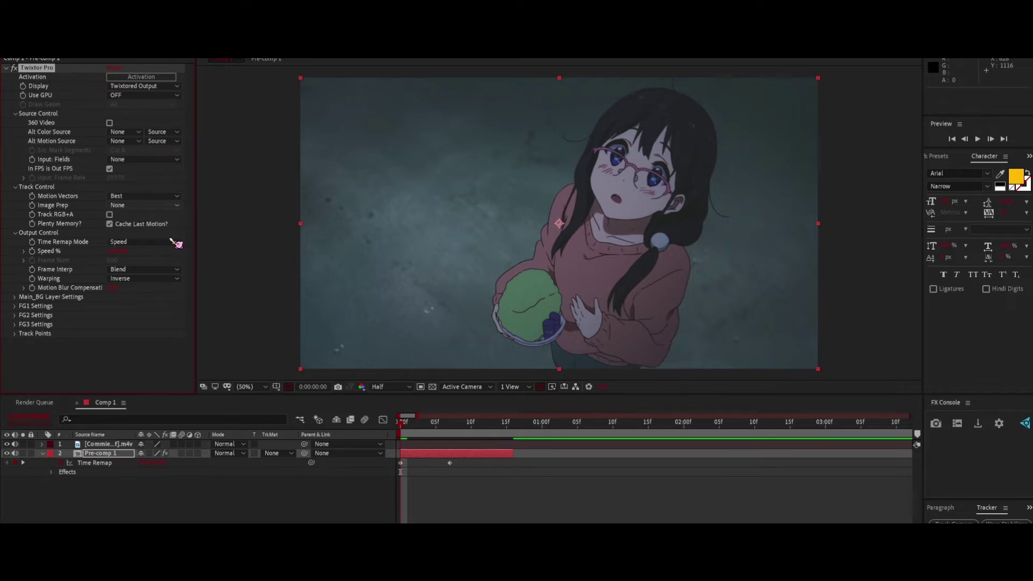
pyautogui.click(158, 270)
pyautogui.click(168, 305)
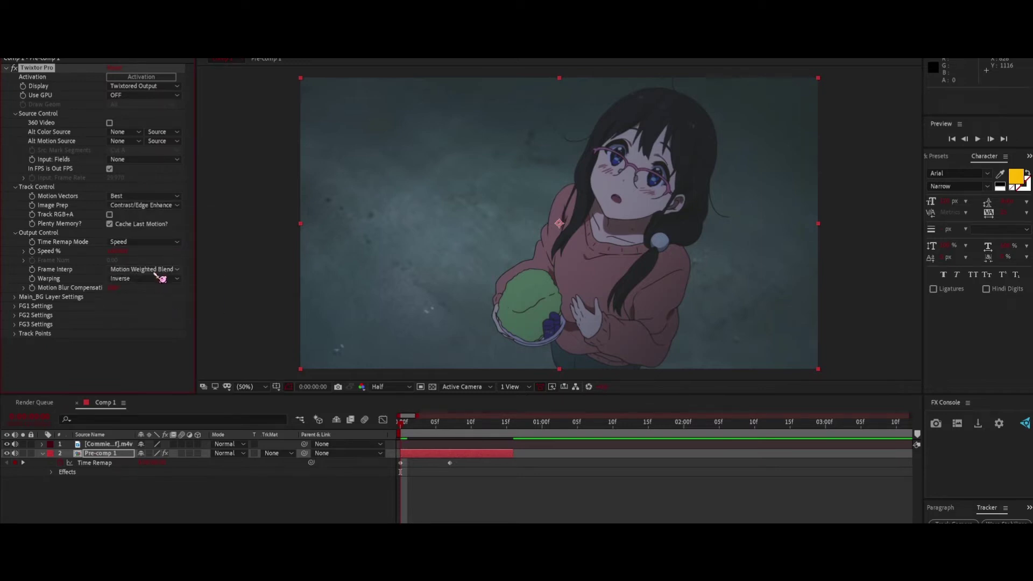
pyautogui.click(156, 279)
pyautogui.click(139, 314)
# Step: Set Twixtor Pro's Time Remap Mode to Frame Number and keyframe Frame Num at the first frame
pyautogui.click(15, 297)
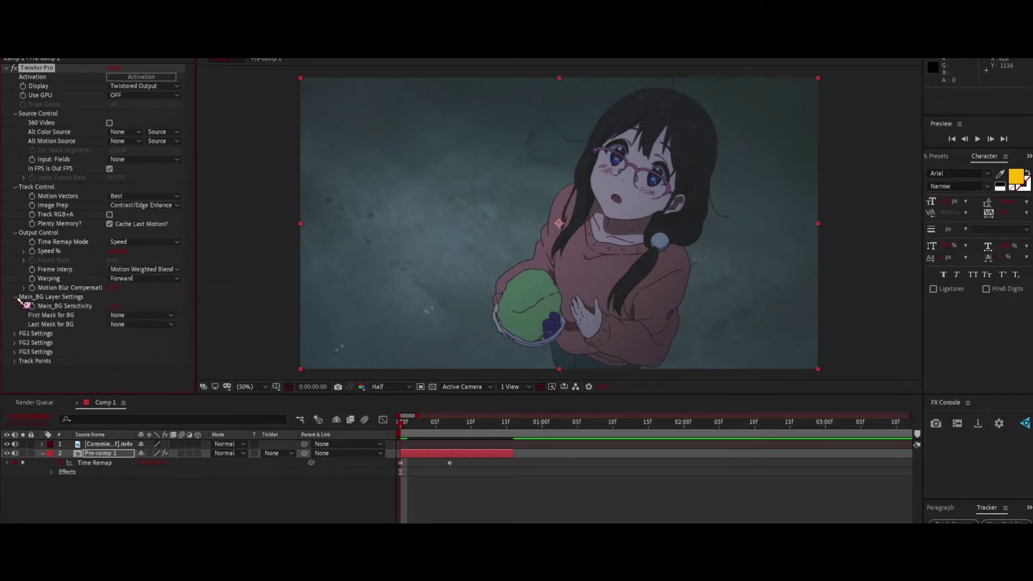
pyautogui.click(139, 242)
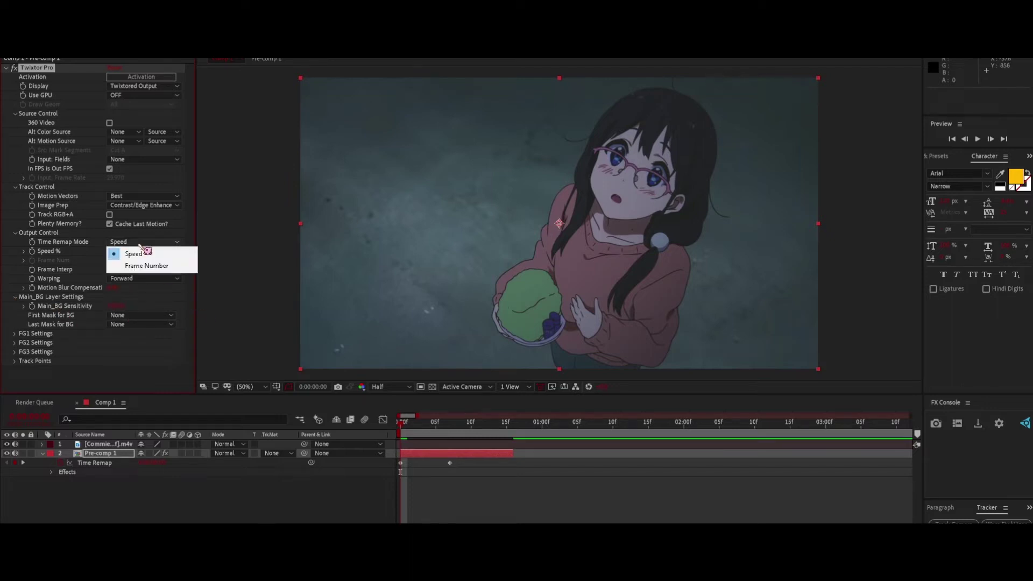
pyautogui.click(141, 265)
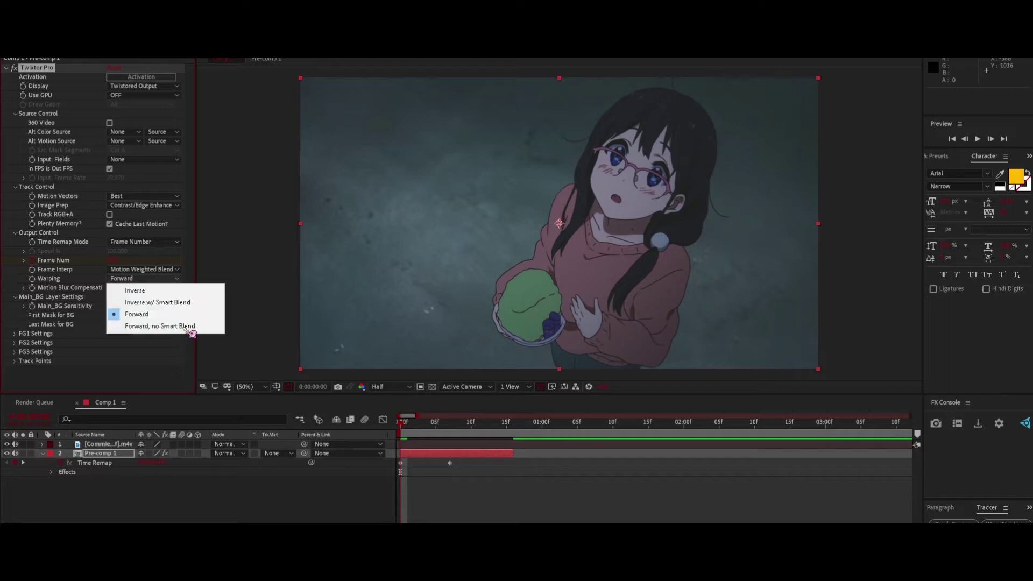
pyautogui.click(156, 278)
pyautogui.click(541, 568)
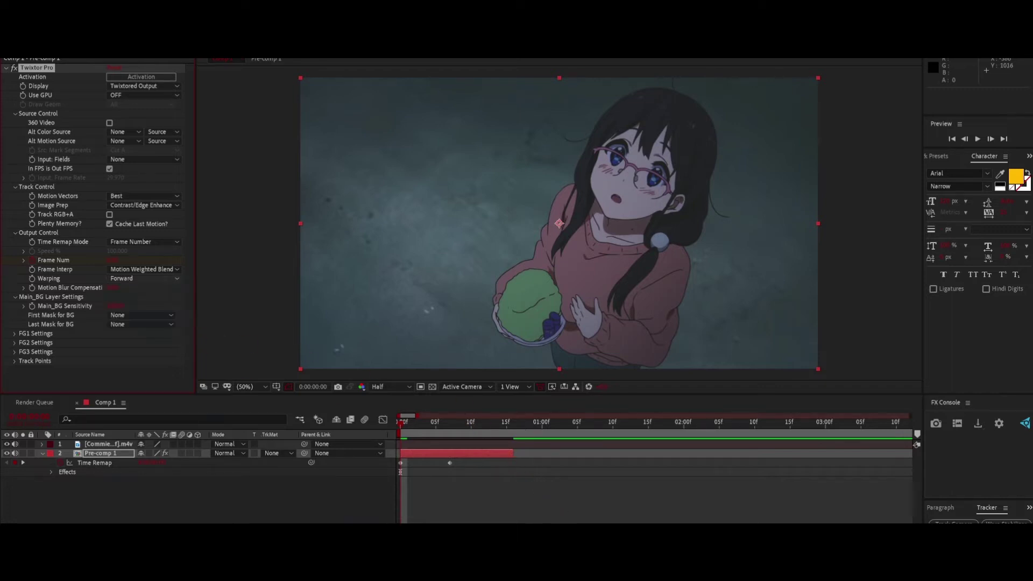
pyautogui.click(978, 480)
# Step: Set Twixtor Pro's Frame Num to 6 at 0:00:00:15, adding the end keyframe
pyautogui.click(506, 423)
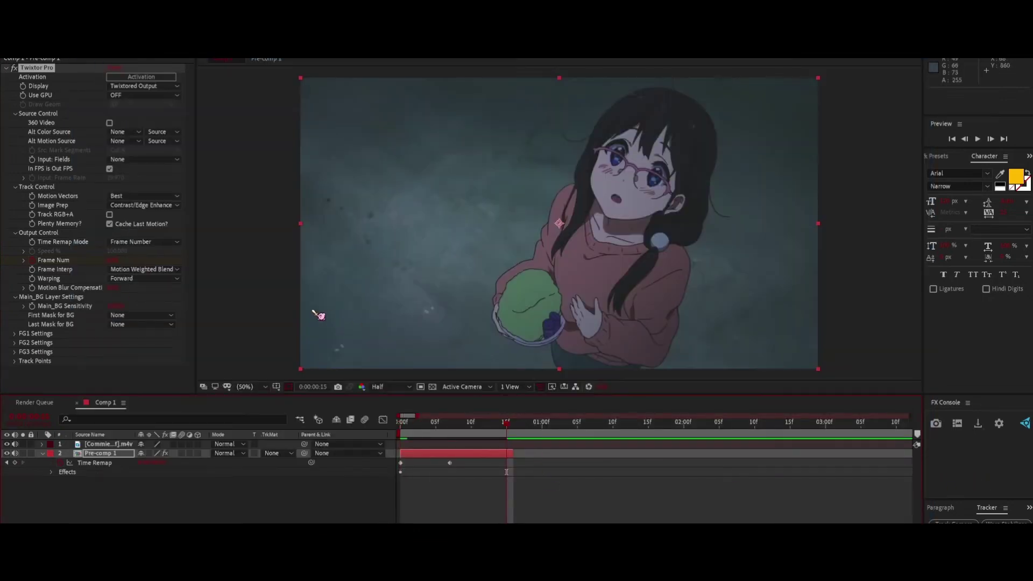
pyautogui.moveTo(111, 257); pyautogui.dragTo(115, 257)
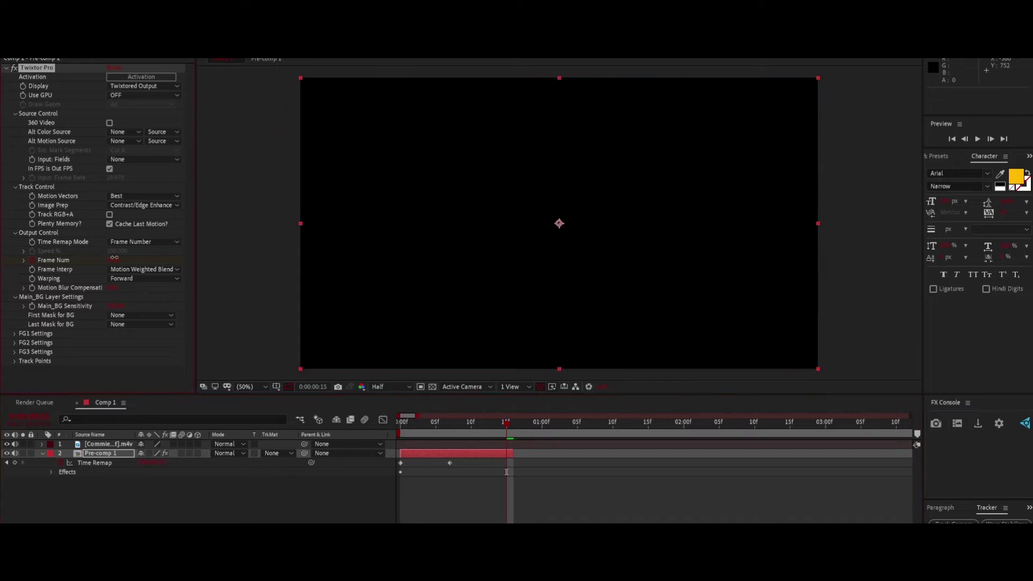
pyautogui.click(114, 259)
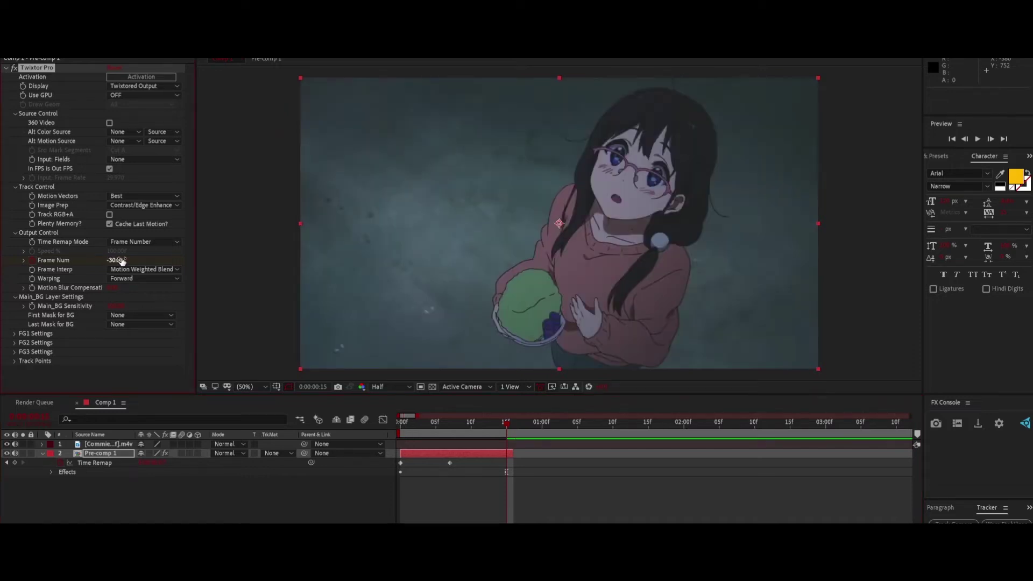
pyautogui.click(151, 260)
pyautogui.click(114, 259)
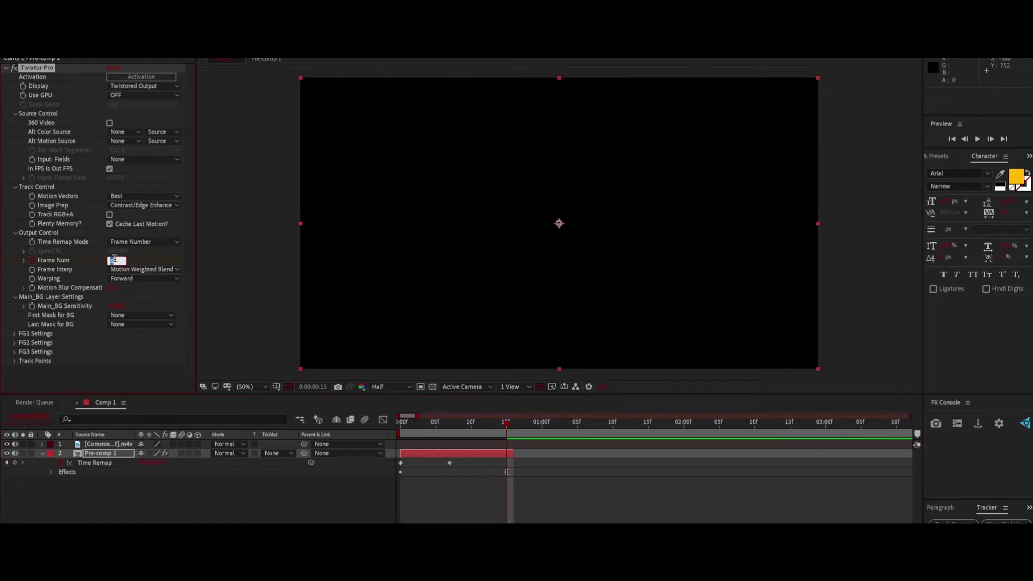
pyautogui.write('7')
pyautogui.click(148, 262)
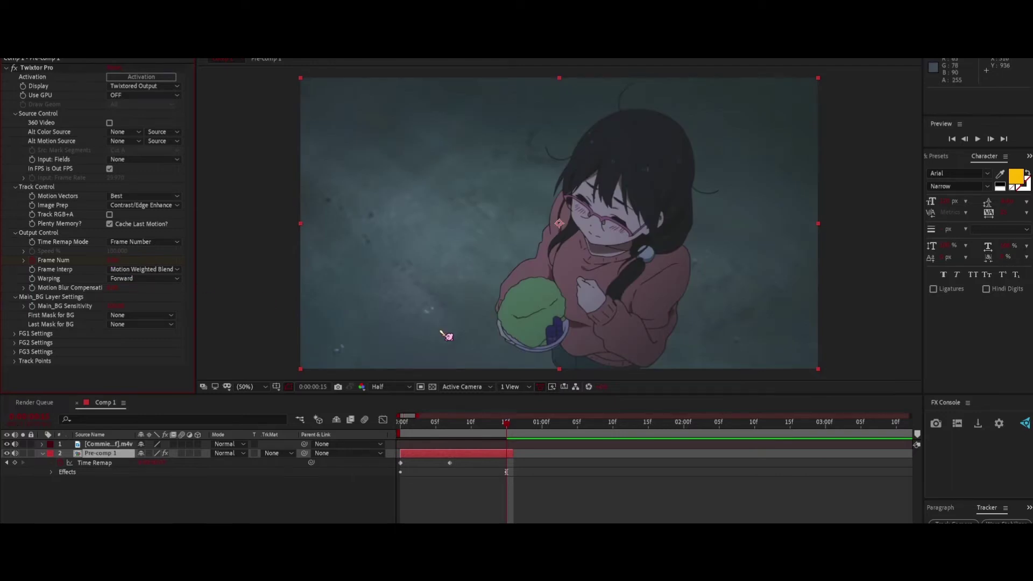
pyautogui.click(114, 260)
pyautogui.click(117, 260)
pyautogui.write('7')
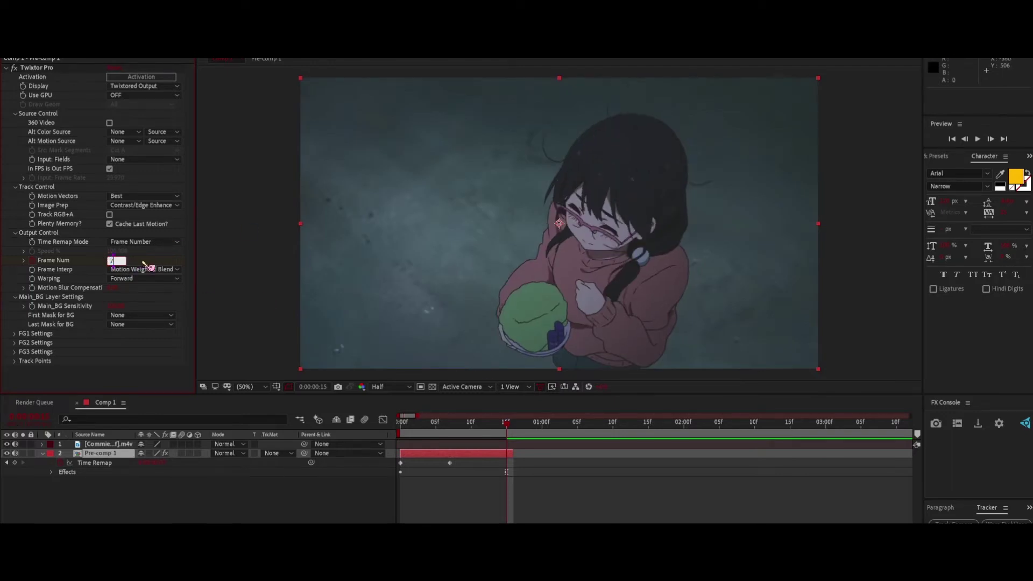
pyautogui.press('Return')
# Step: Reveal Pre-comp 1's modified properties, select the Frame Num keyframes and display the easing curve presets
pyautogui.press('u')
pyautogui.press('u')
pyautogui.moveTo(558, 511); pyautogui.dragTo(383, 523)
pyautogui.click(16, 57)
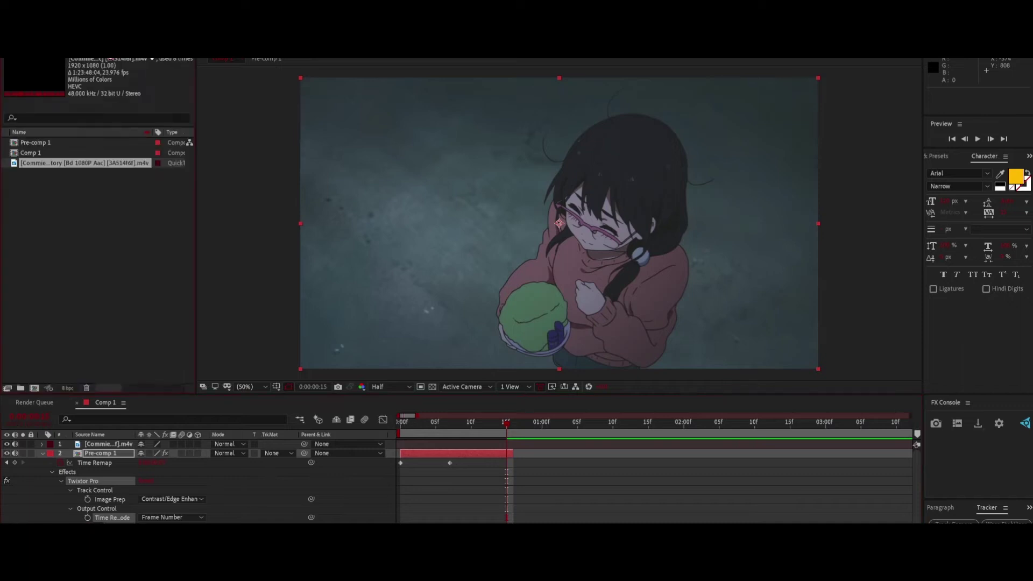
pyautogui.click(108, 57)
pyautogui.click(135, 57)
pyautogui.click(8, 60)
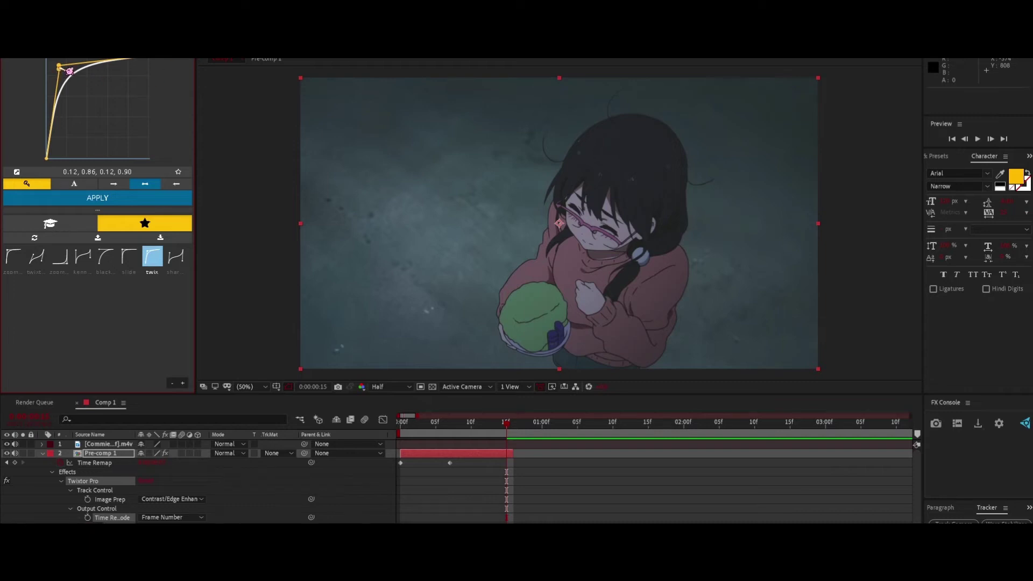
# Step: Try to apply the twix easing preset (0.12, 0.86, 0.12, 0.90) to the Frame Num keyframes
pyautogui.moveTo(69, 70); pyautogui.dragTo(83, 78)
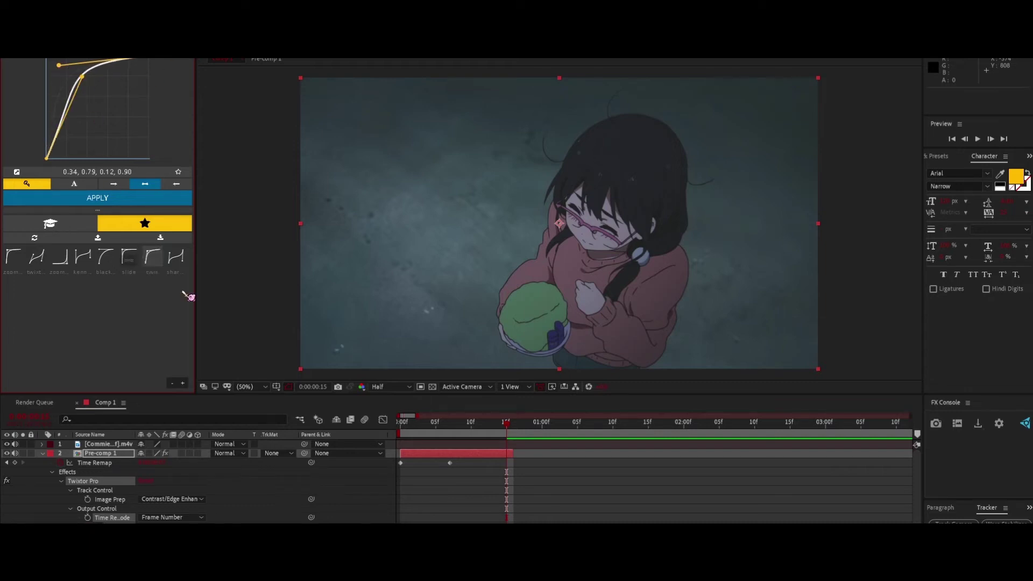
pyautogui.click(152, 257)
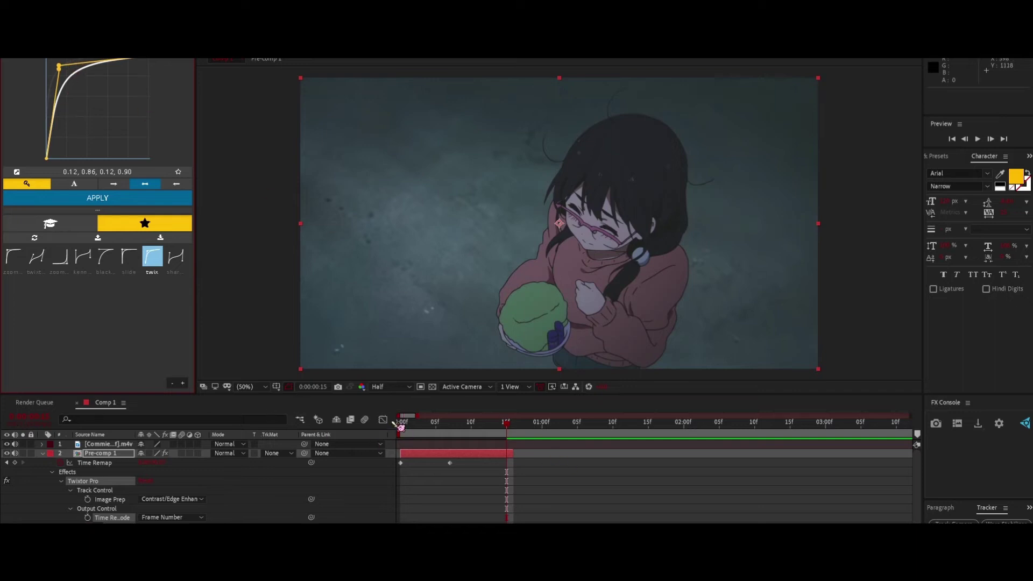
pyautogui.click(96, 198)
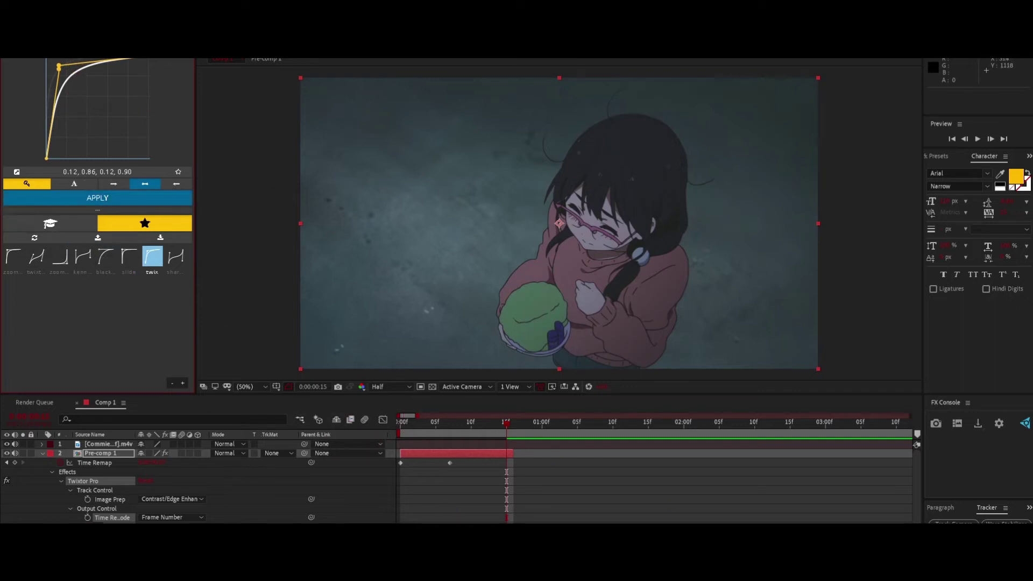
# Step: Show the Frame Num value graph in the Graph Editor and select its curve
pyautogui.click(383, 419)
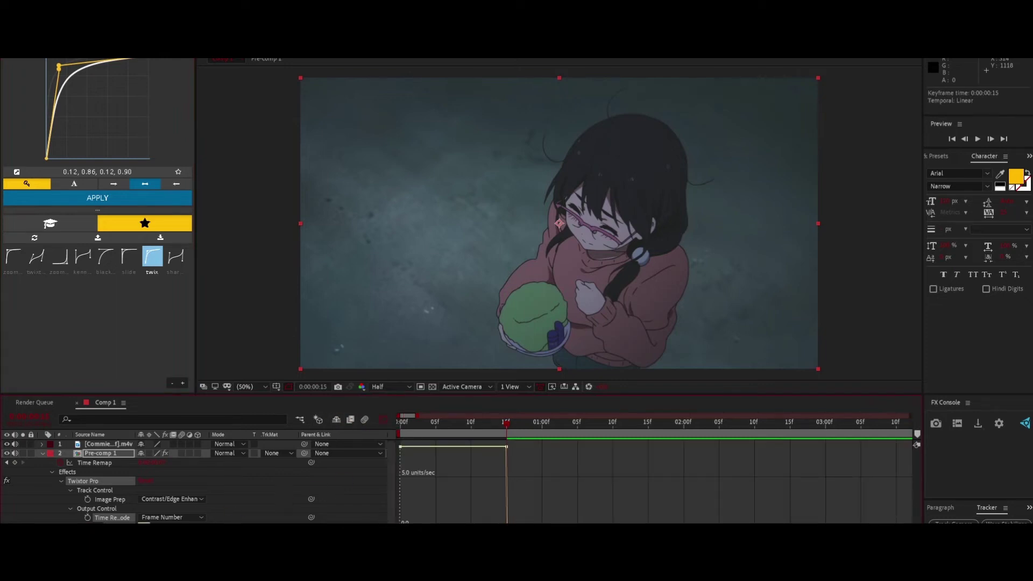
pyautogui.rightClick(541, 439)
pyautogui.click(605, 428)
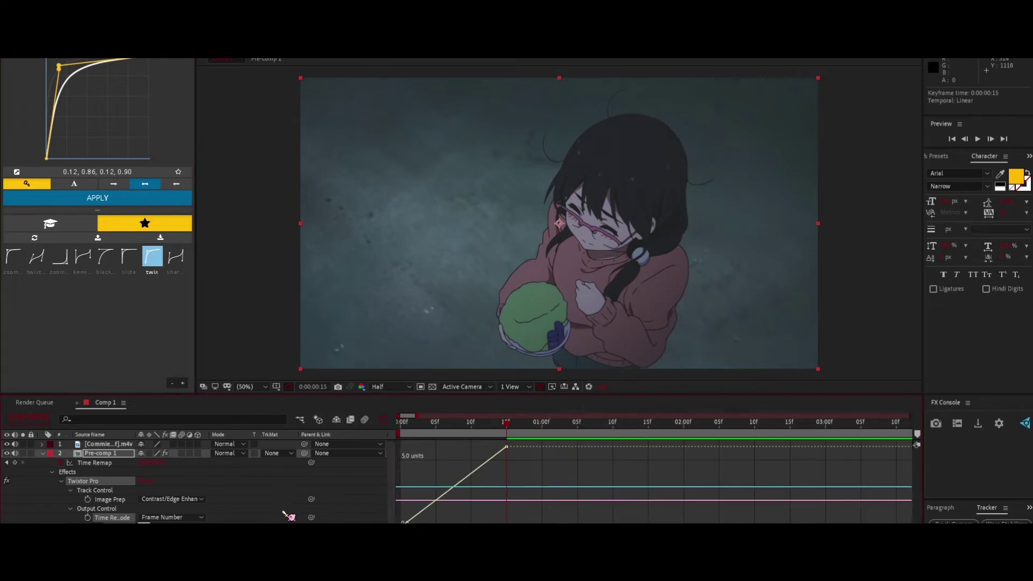
pyautogui.click(266, 482)
pyautogui.click(101, 453)
pyautogui.click(506, 447)
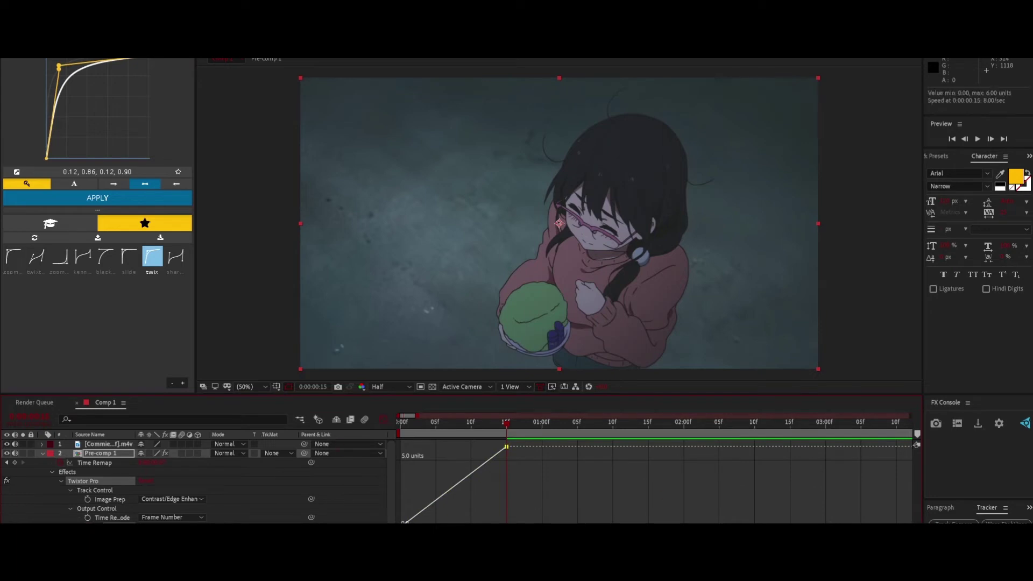
# Step: Easy-ease the Frame Num keyframes and shape the value curve into a steep start with a long, gentle finish
pyautogui.press('F9')
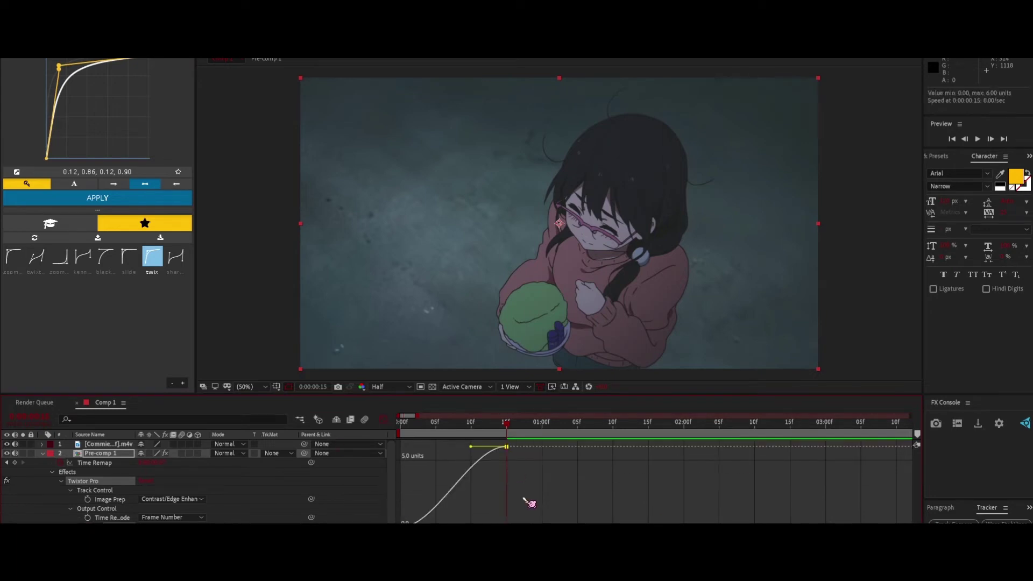
pyautogui.moveTo(436, 525); pyautogui.dragTo(410, 461)
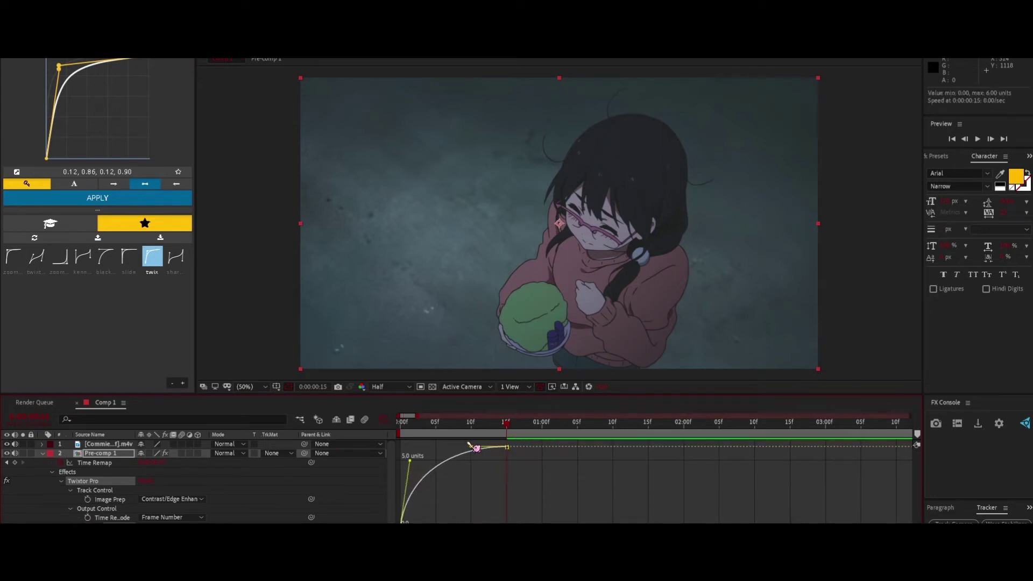
pyautogui.moveTo(473, 449); pyautogui.dragTo(411, 455)
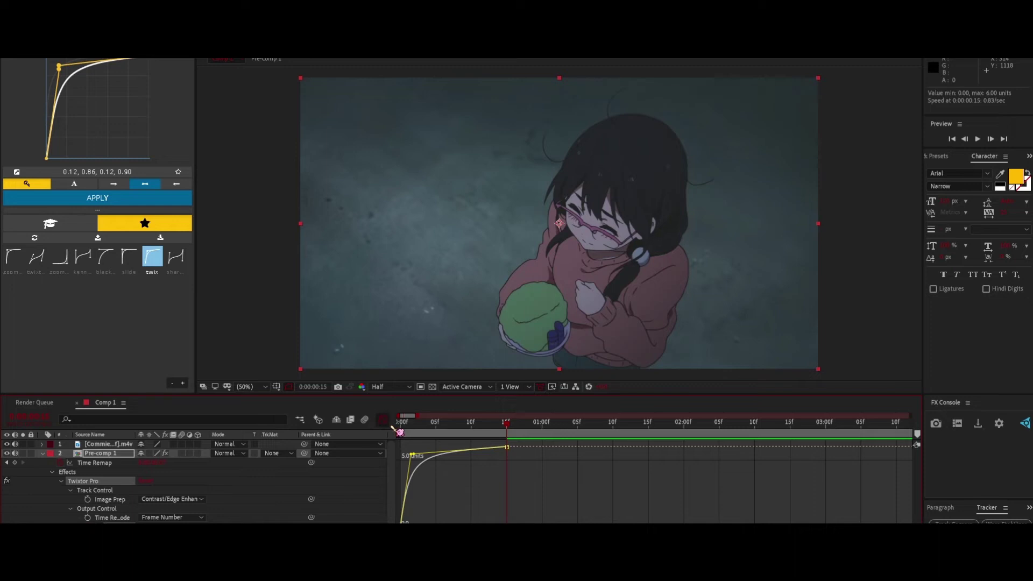
# Step: Try the first zoom easing preset on the Frame Num keyframes and replace it with the twix preset (0.12, 0.86, 0.12, 0.90)
pyautogui.click(13, 257)
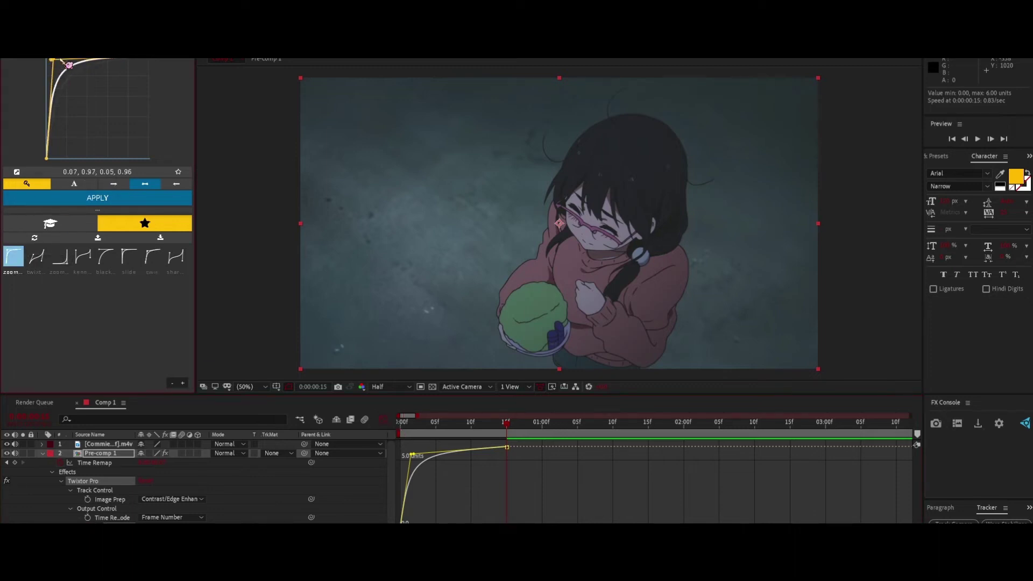
pyautogui.click(97, 197)
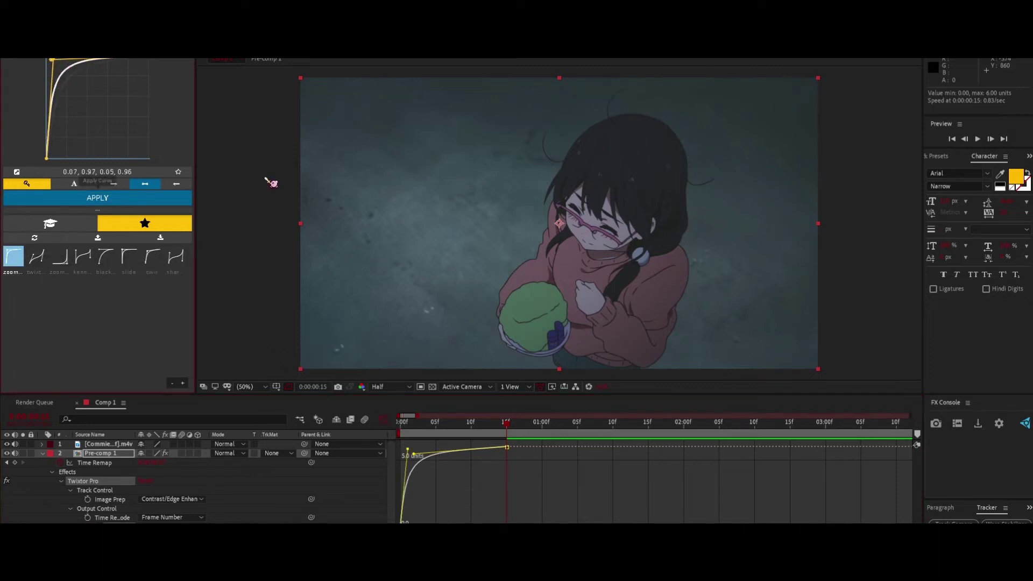
pyautogui.click(153, 257)
pyautogui.click(133, 199)
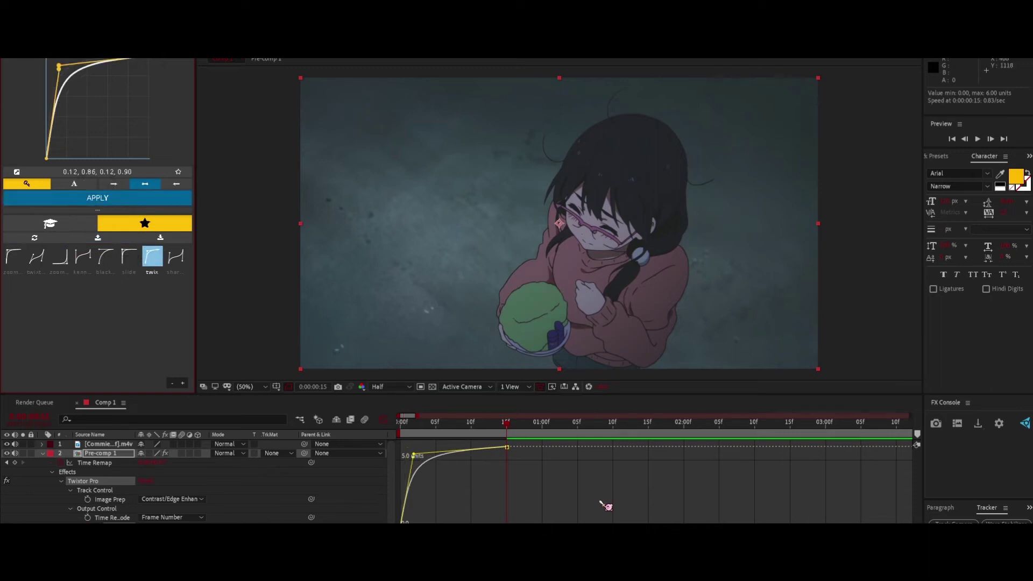
# Step: Close the Graph Editor, return to the first frame and collapse Pre-comp 1's properties
pyautogui.click(383, 420)
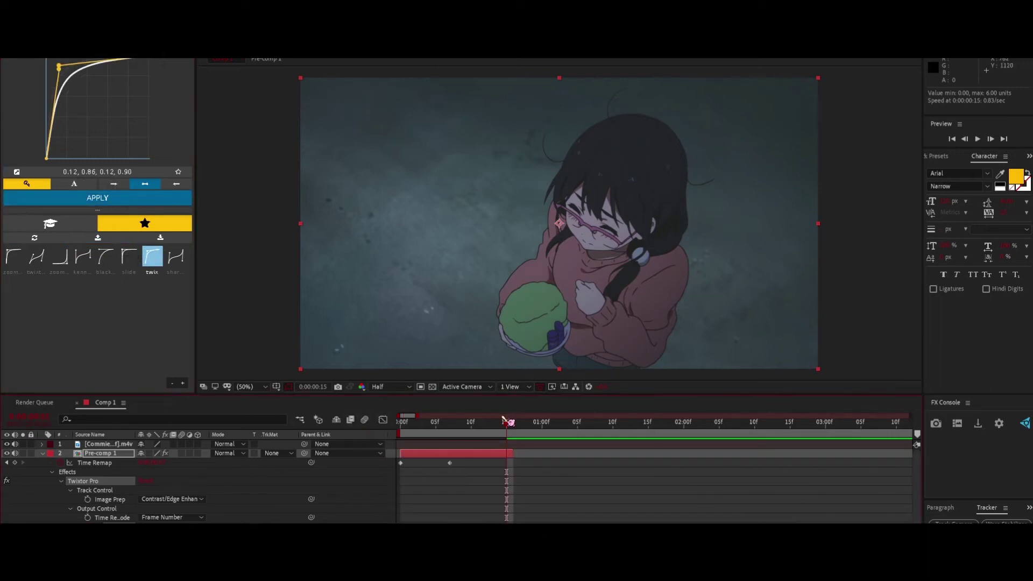
pyautogui.click(613, 485)
pyautogui.click(481, 457)
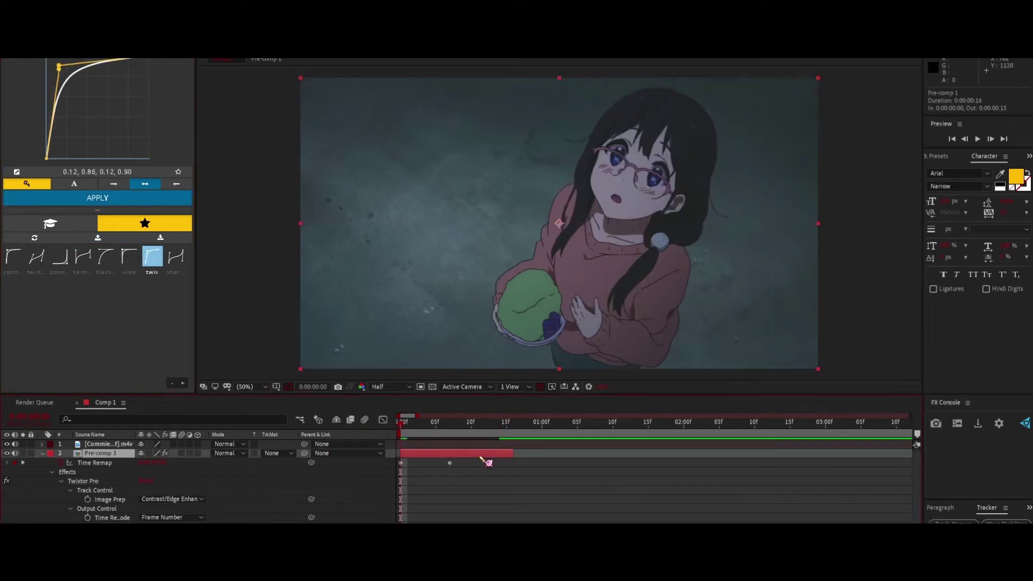
pyautogui.press('u')
pyautogui.click(503, 461)
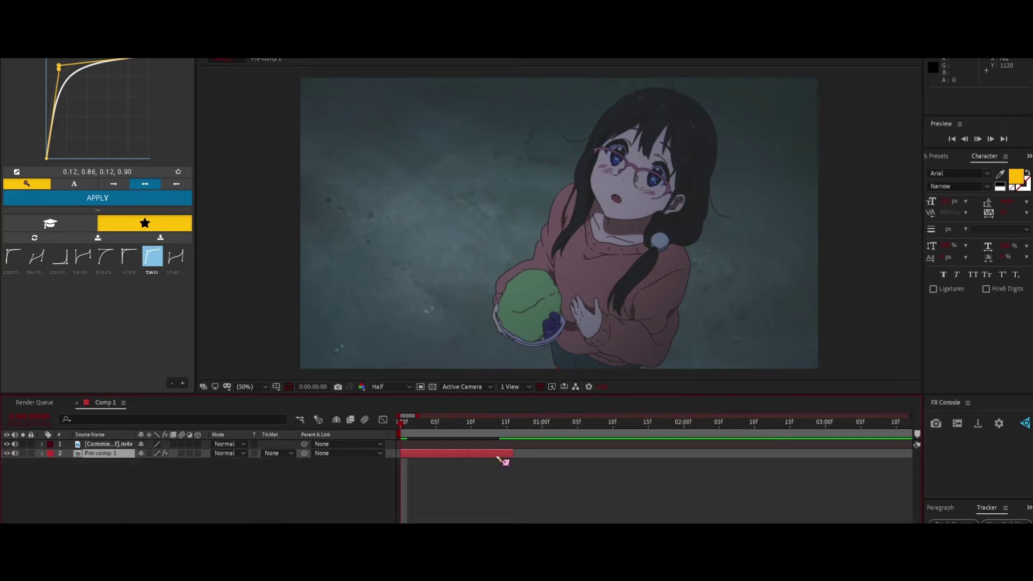
# Step: Mute Pre-comp 1's audio, preview the retimed clip and return to the first frame
pyautogui.press('space')
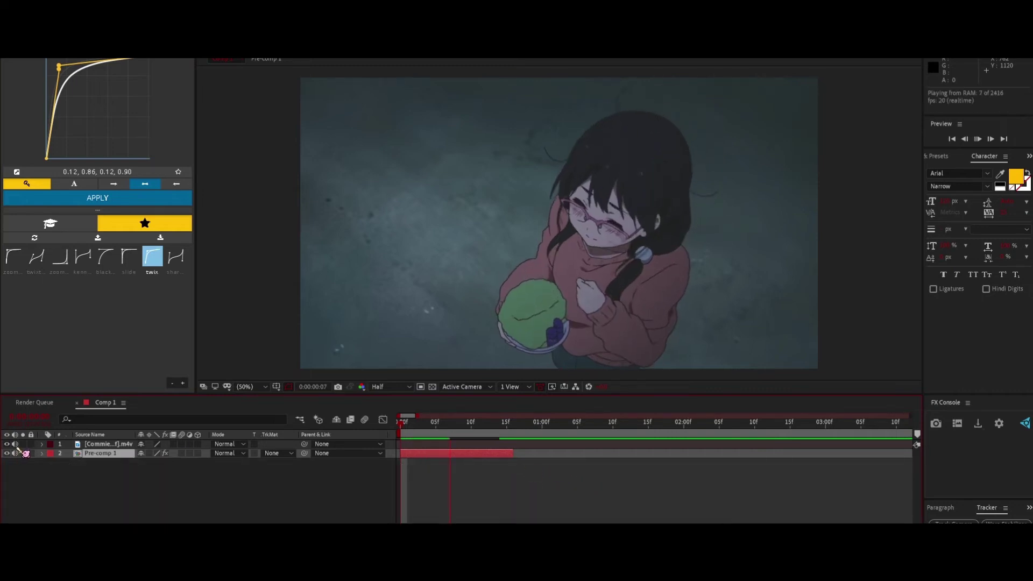
pyautogui.click(15, 453)
pyautogui.moveTo(447, 425); pyautogui.dragTo(256, 454)
pyautogui.press('space')
pyautogui.press('space')
pyautogui.moveTo(507, 431); pyautogui.dragTo(375, 436)
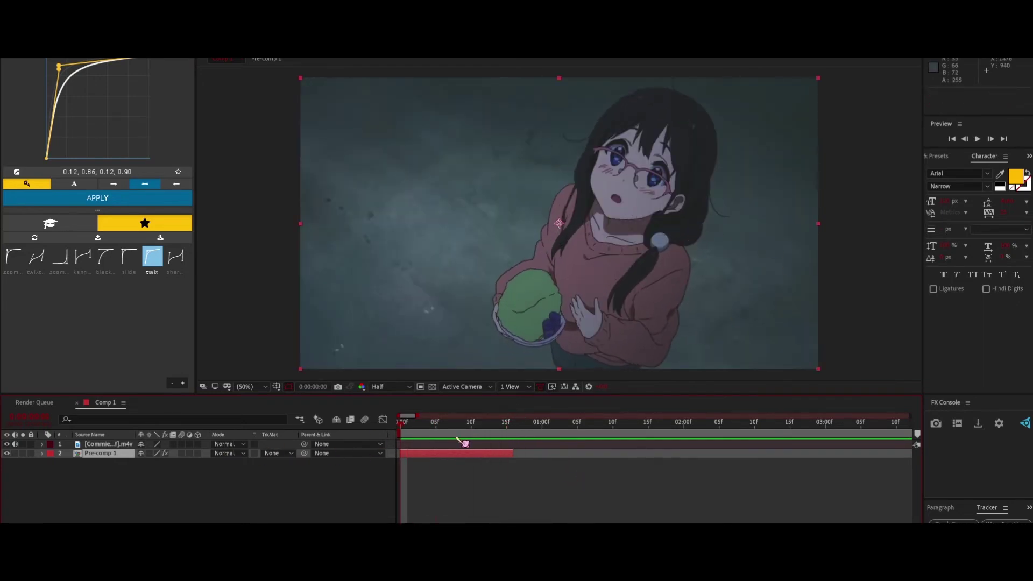
# Step: Apply the RSMB motion blur effect to Pre-comp 1 with a motion sensitivity of 50 and a blur amount of 0.2
pyautogui.hotkey('ctrl', 'space')
pyautogui.write('rs')
pyautogui.press('Return')
pyautogui.click(113, 360)
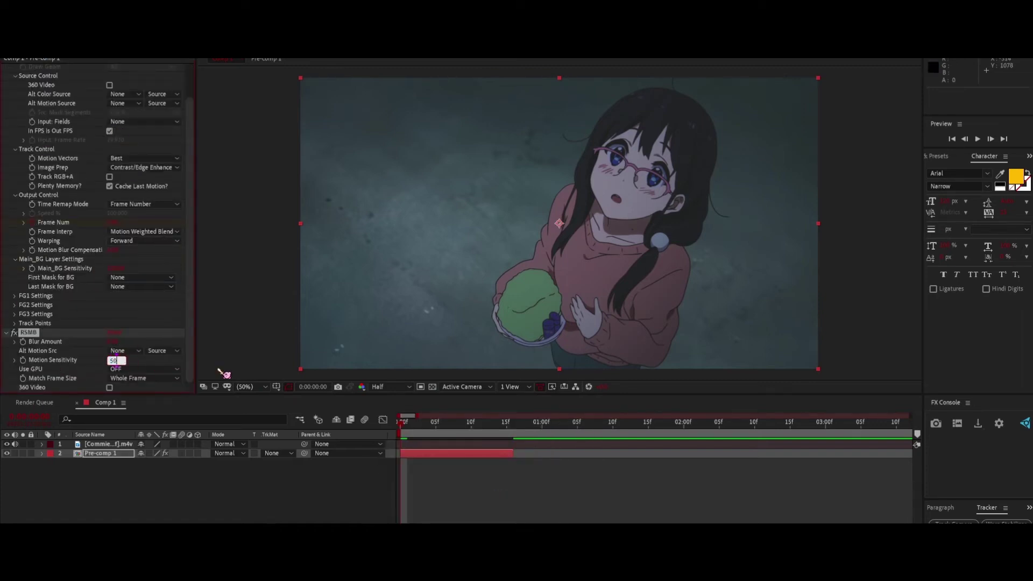
pyautogui.click(114, 340)
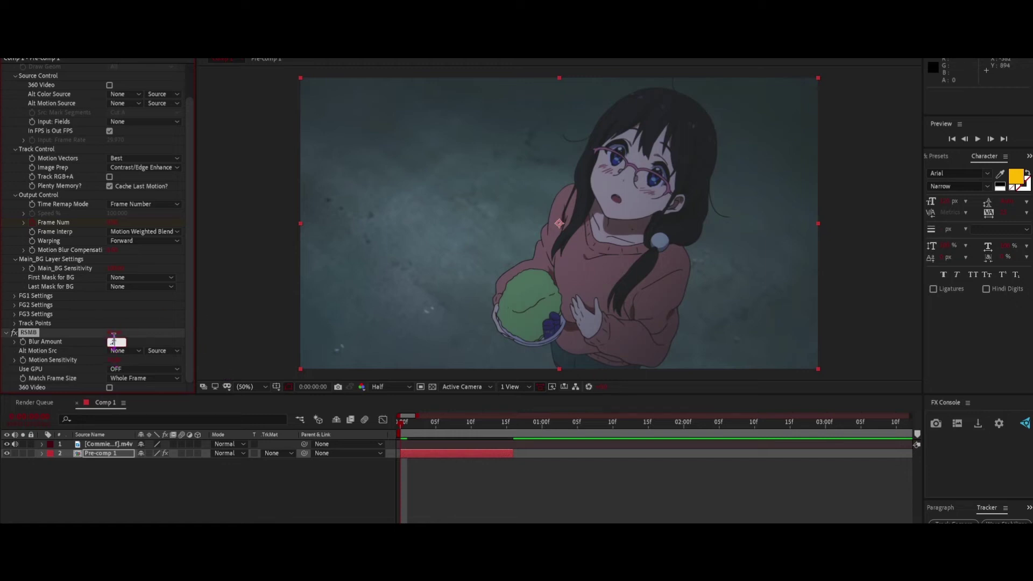
pyautogui.write('2')
pyautogui.click(226, 512)
# Step: Preview the retimed clip with motion blur and return to the first frame
pyautogui.press('space')
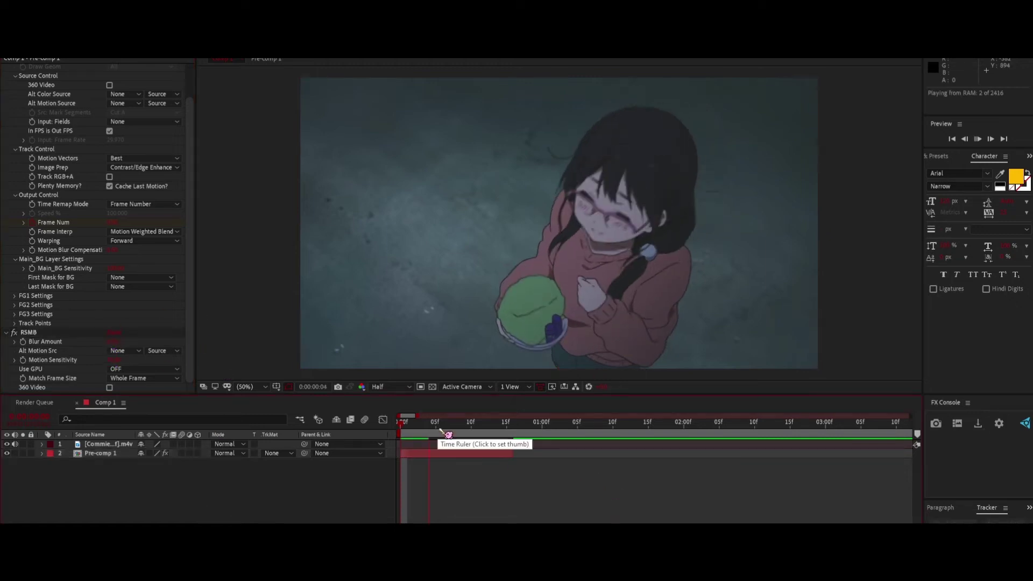
pyautogui.click(479, 425)
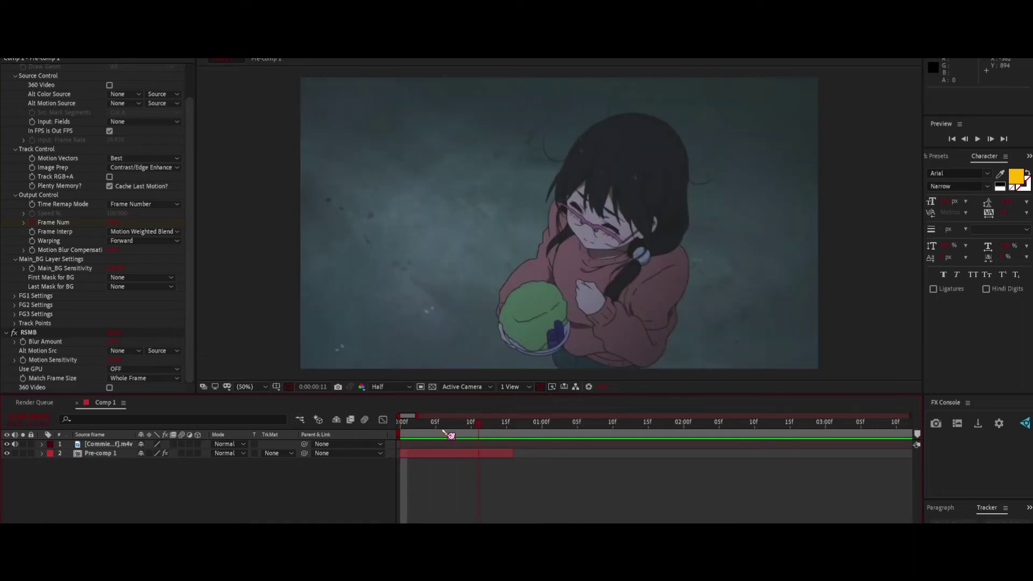
pyautogui.press('Home')
# Step: Try to pre-compose Pre-comp 1 with all attributes moved into the new composition
pyautogui.click(454, 457)
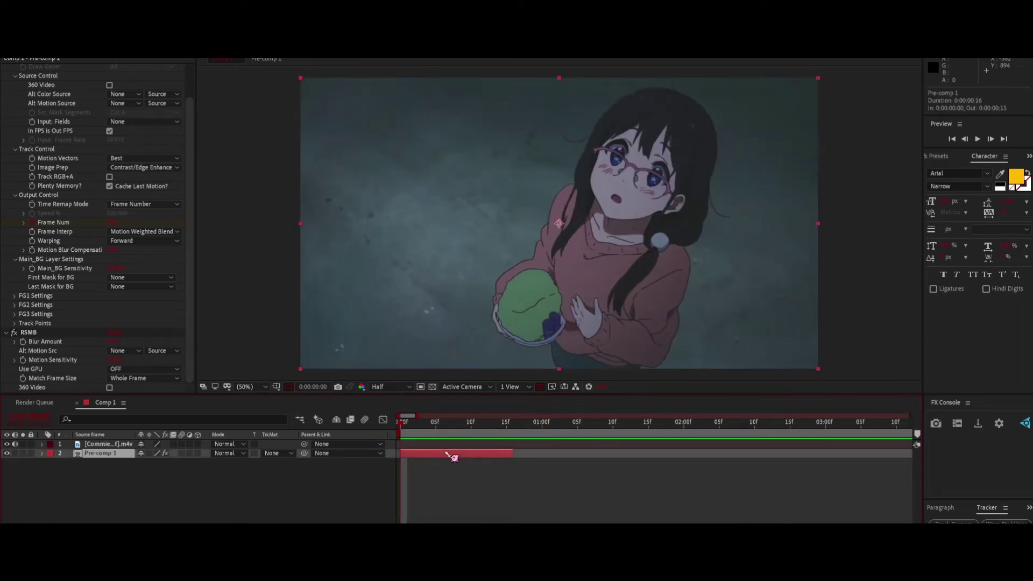
pyautogui.hotkey('ctrl', 'shift', 'c')
pyautogui.click(500, 293)
pyautogui.click(500, 317)
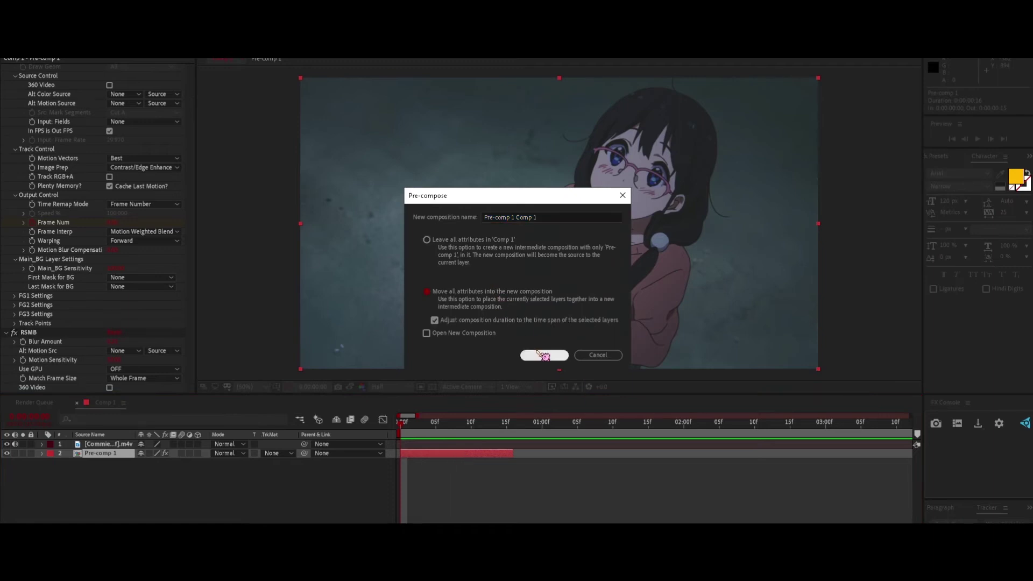
pyautogui.click(540, 353)
pyautogui.hotkey('ctrl', 'z')
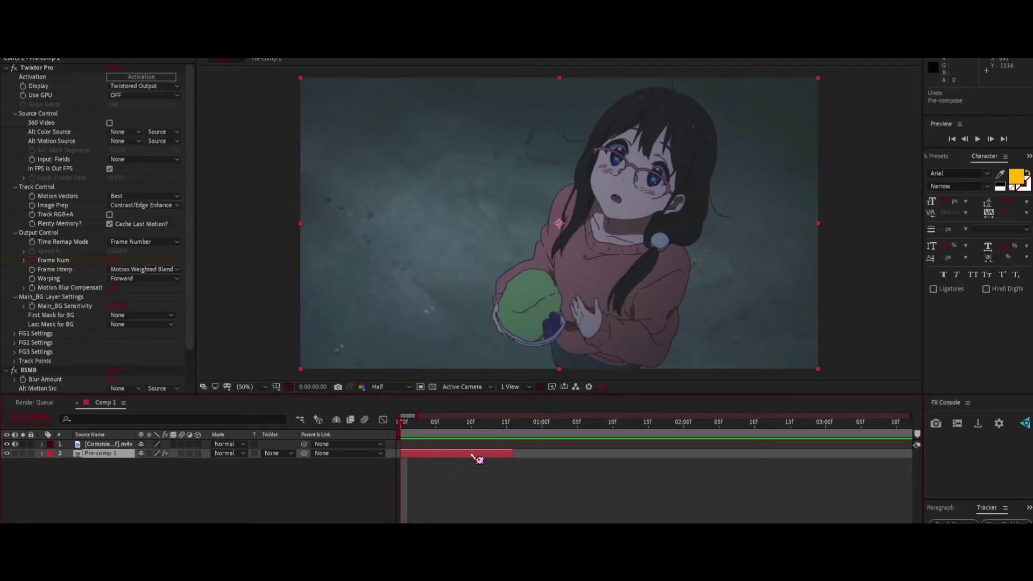
# Step: Open Pre-comp 1, add an adjustment layer above the frame layers and apply the Transform effect to it
pyautogui.doubleClick(478, 458)
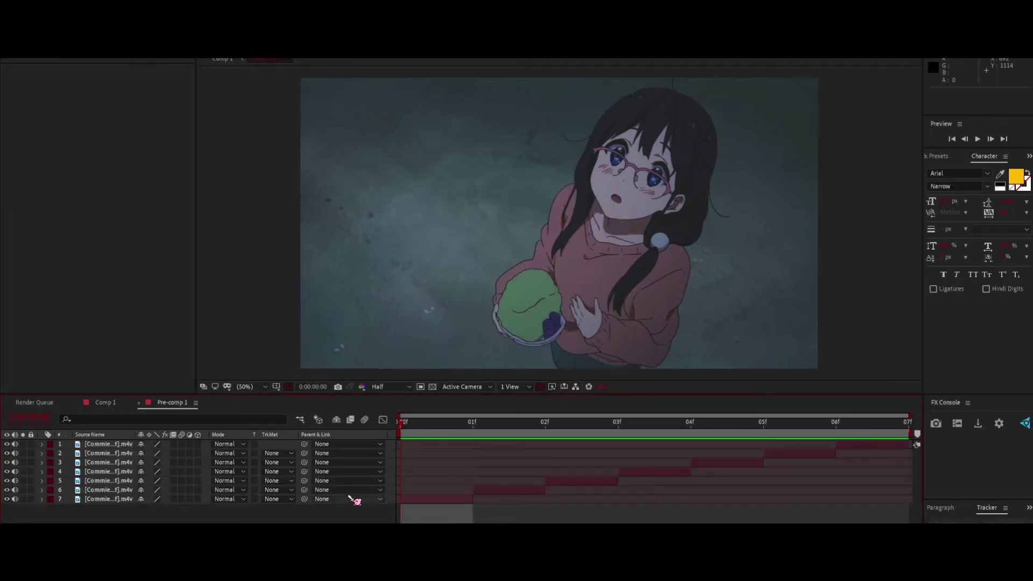
pyautogui.hotkey('ctrl', 'alt', 'y')
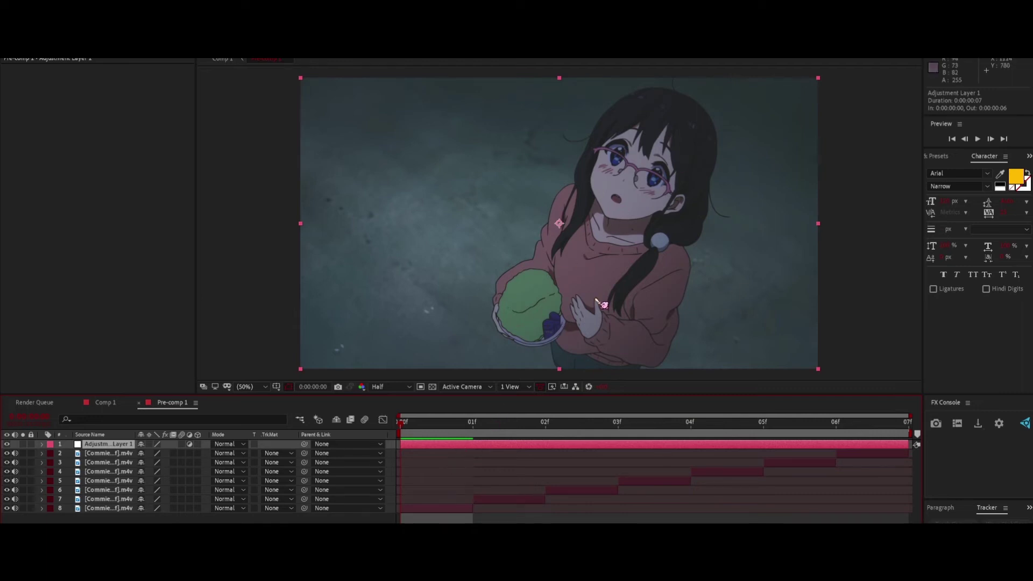
pyautogui.scroll(2, 675, 221)
pyautogui.scroll(-2, 692, 207)
pyautogui.hotkey('ctrl', 'space')
pyautogui.write('trans')
pyautogui.press('Return')
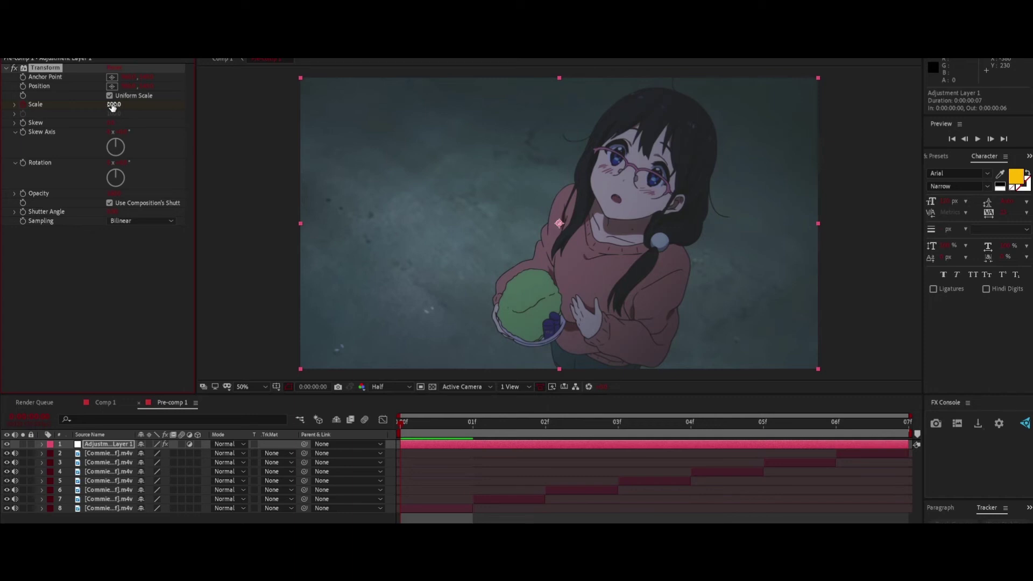
# Step: Set the Transform effect's scale to 115 and enable Position keyframing on the first frame
pyautogui.scroll(-2, 584, 249)
pyautogui.scroll(2, 586, 253)
pyautogui.click(114, 105)
pyautogui.click(180, 129)
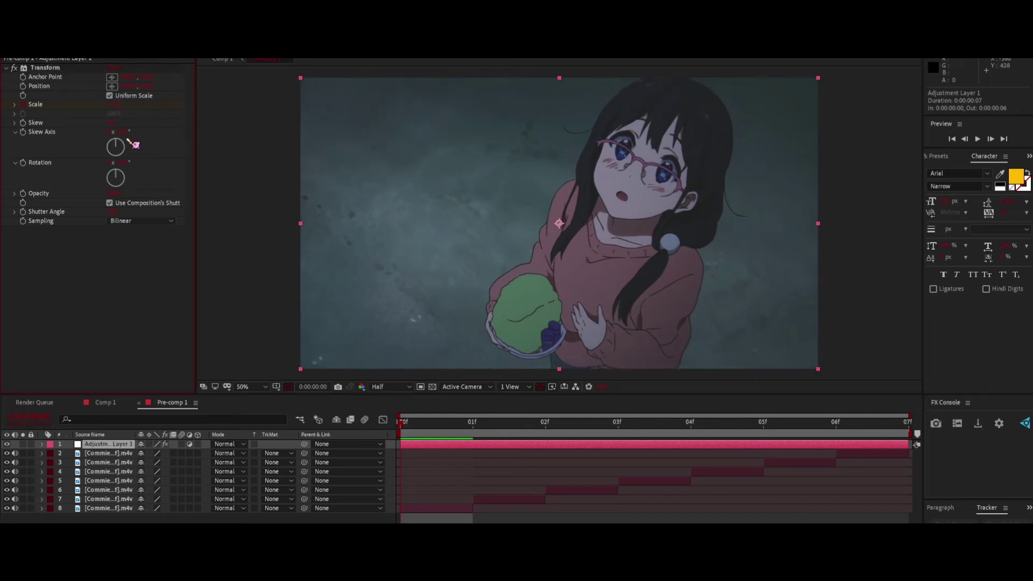
pyautogui.click(111, 105)
pyautogui.write('115')
pyautogui.press('Return')
pyautogui.click(22, 86)
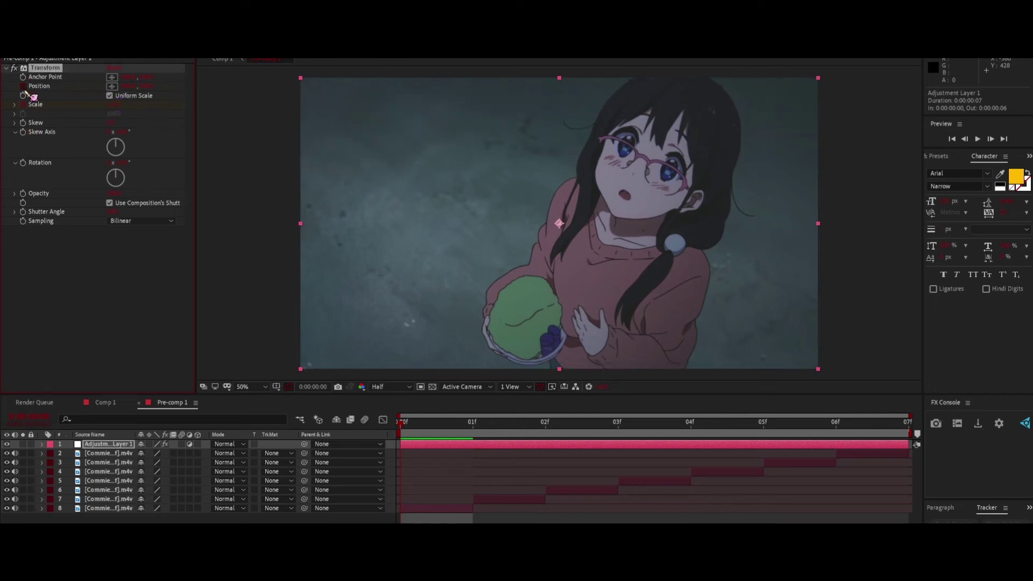
# Step: Shift the Transform position down and to the left on the first frame and set the scale to 110
pyautogui.click(469, 424)
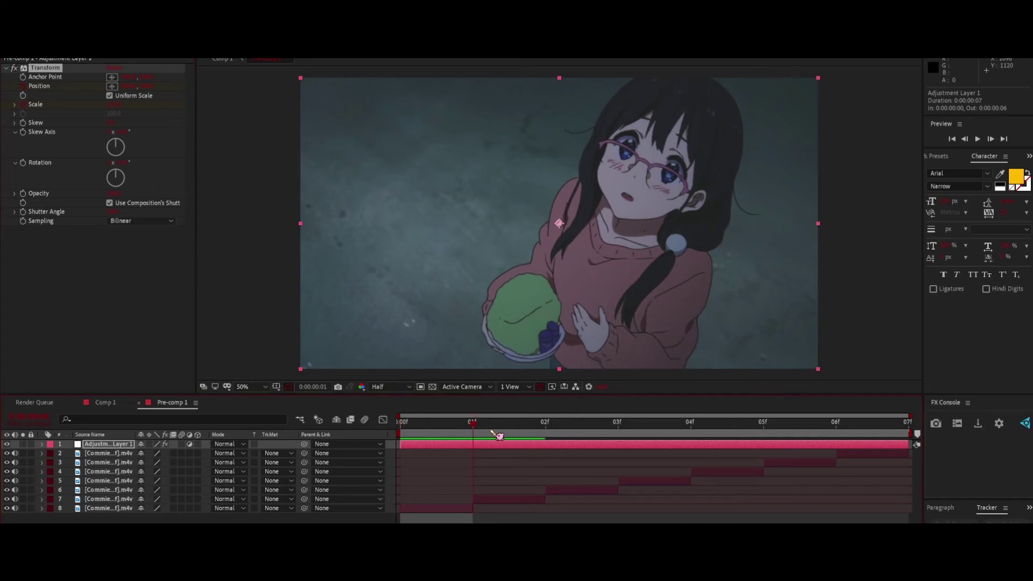
pyautogui.moveTo(445, 429); pyautogui.dragTo(273, 444)
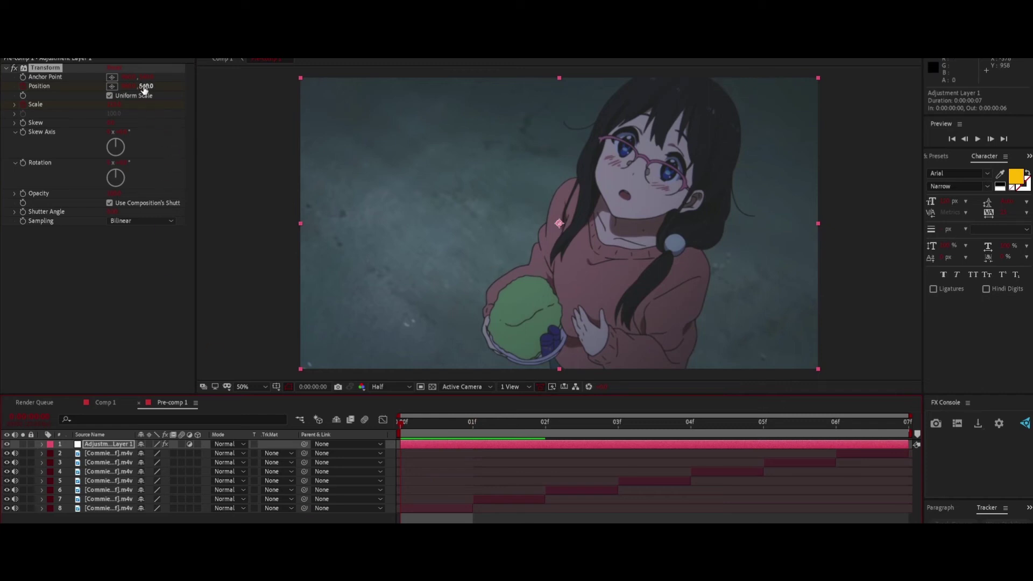
pyautogui.moveTo(143, 86); pyautogui.dragTo(100, 93)
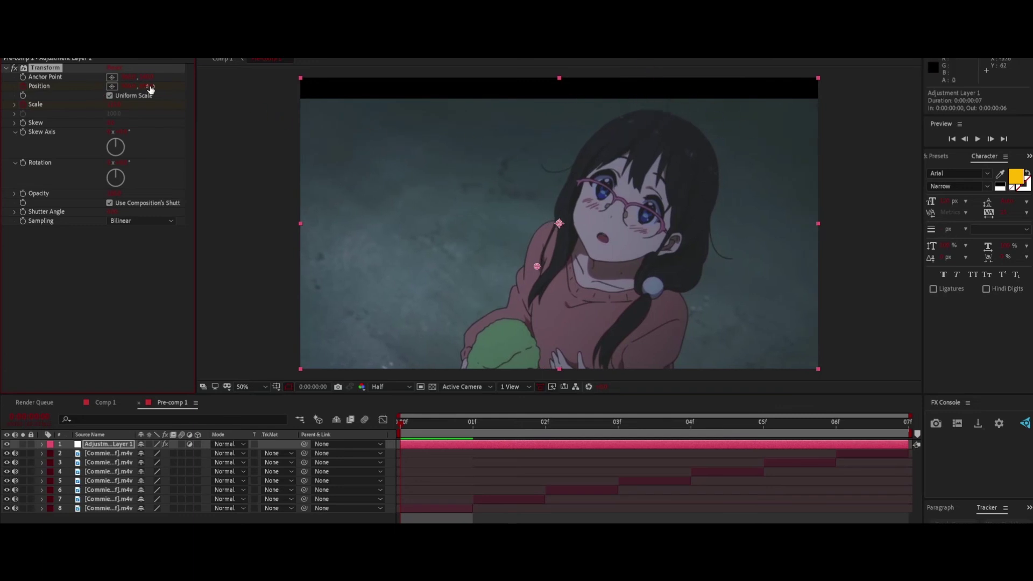
pyautogui.moveTo(155, 85); pyautogui.dragTo(131, 73)
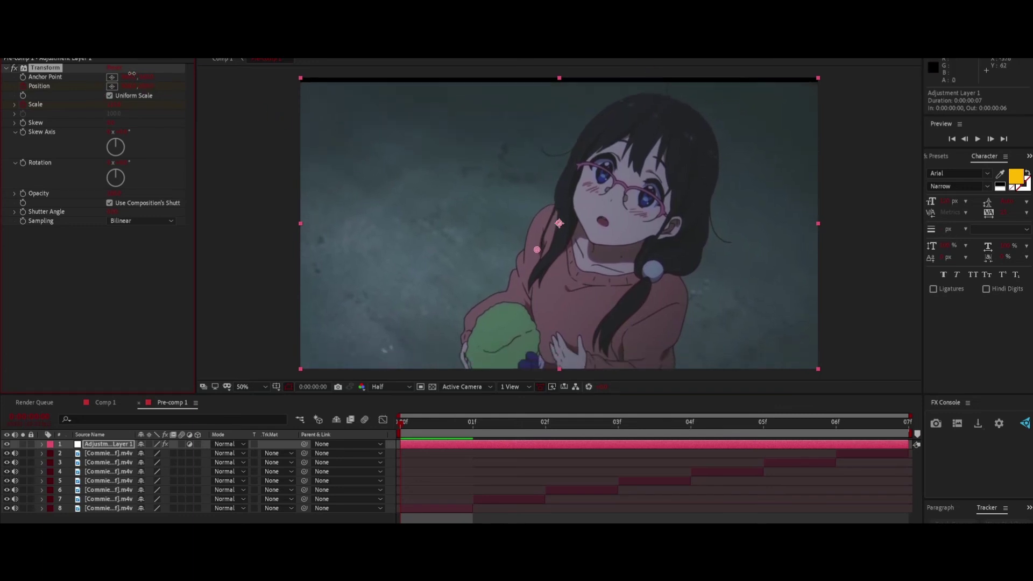
pyautogui.click(114, 105)
pyautogui.write('110')
pyautogui.click(168, 153)
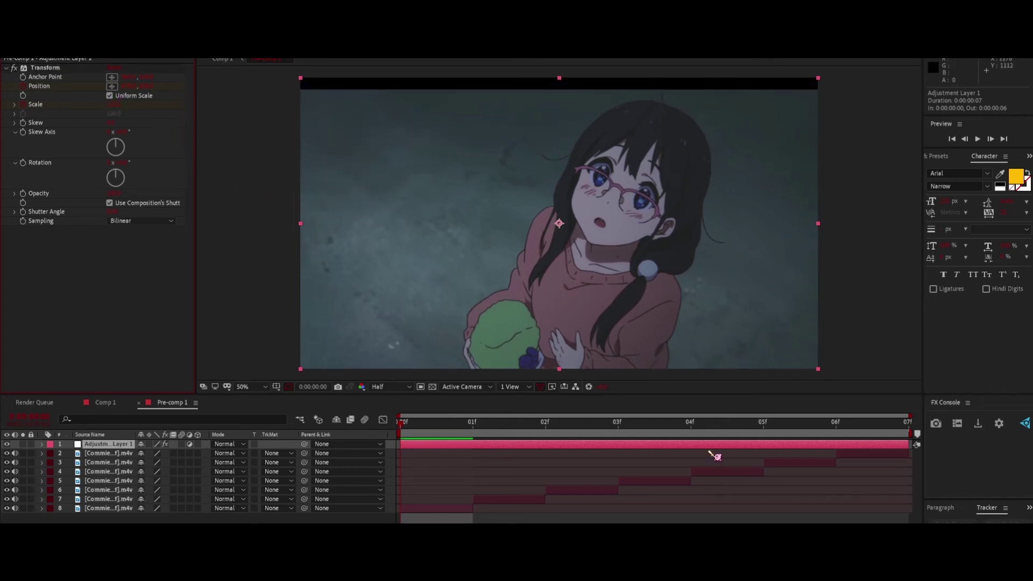
# Step: Keyframe the Transform position on frames 1 and 2, raising the image and keeping the frame edges filled
pyautogui.press('pagedown')
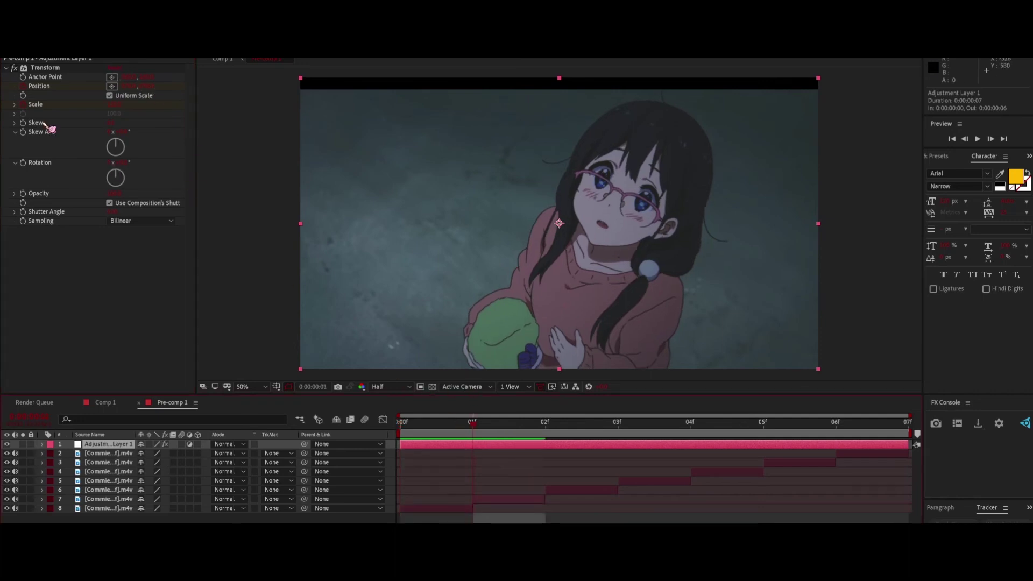
pyautogui.moveTo(146, 86); pyautogui.dragTo(123, 89)
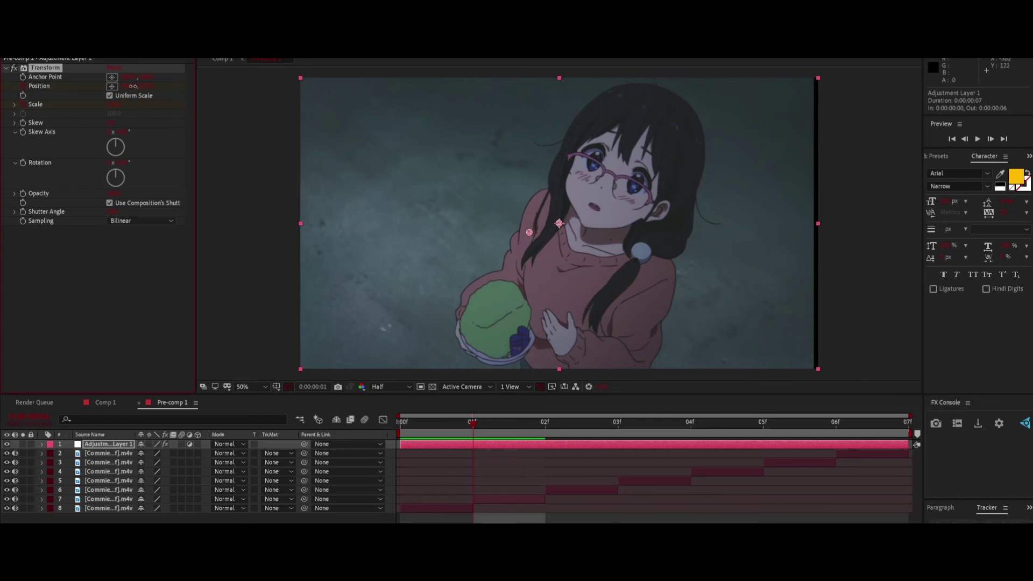
pyautogui.moveTo(132, 86); pyautogui.dragTo(143, 87)
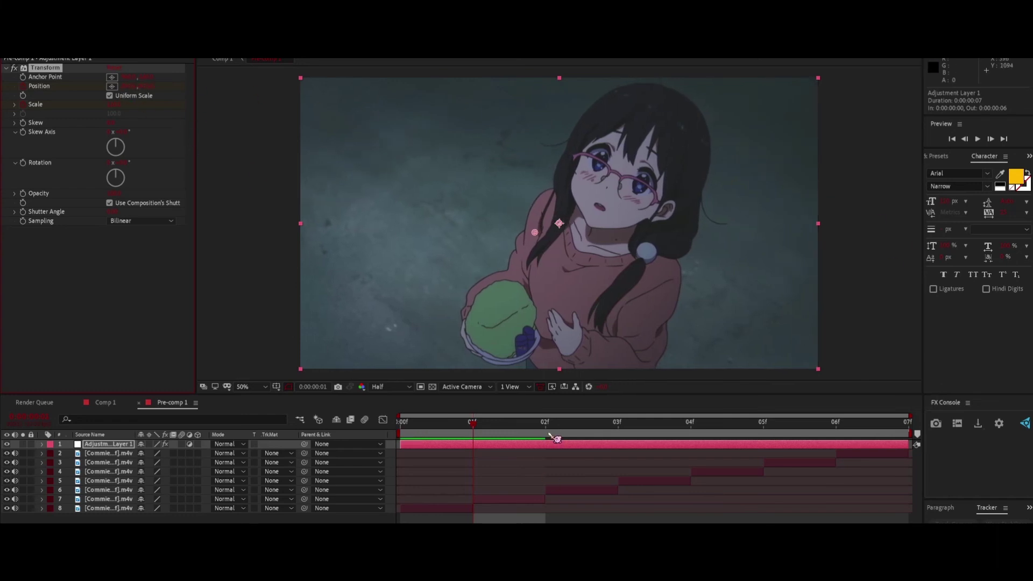
pyautogui.moveTo(539, 433); pyautogui.dragTo(552, 456)
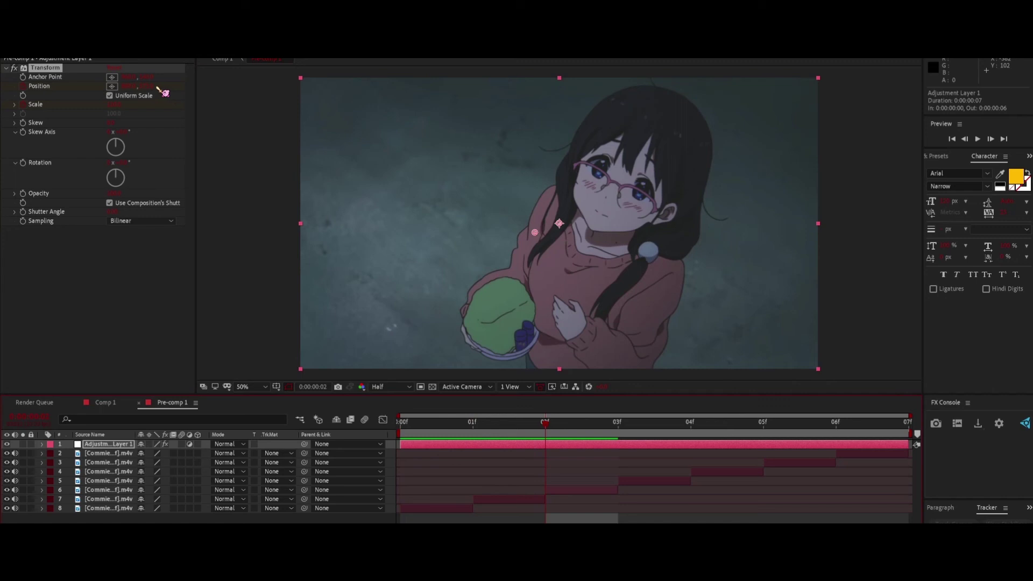
pyautogui.moveTo(146, 86); pyautogui.dragTo(135, 86)
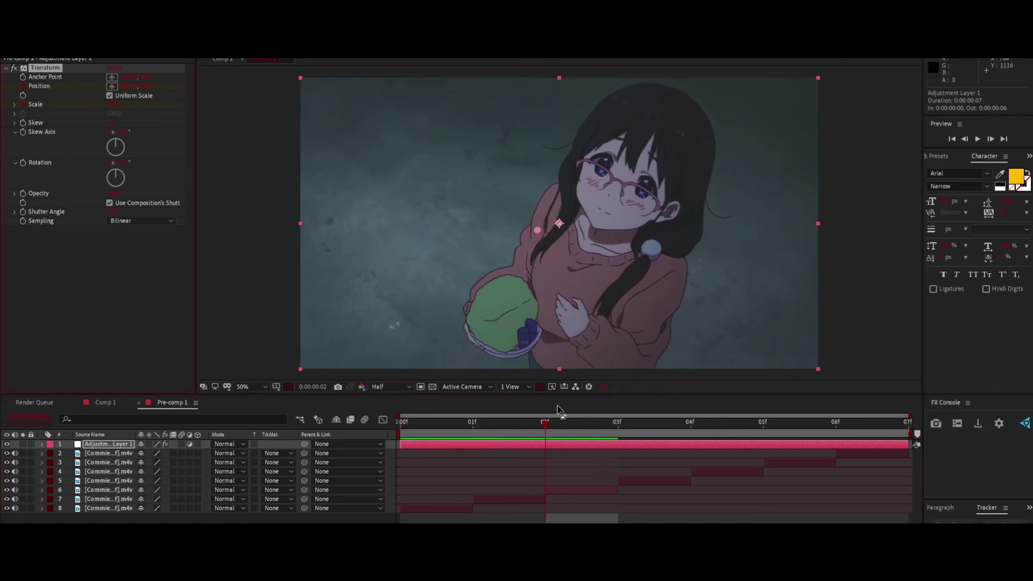
# Step: Keyframe the Transform position on frames 3 to 6, moving the image progressively upward
pyautogui.click(619, 436)
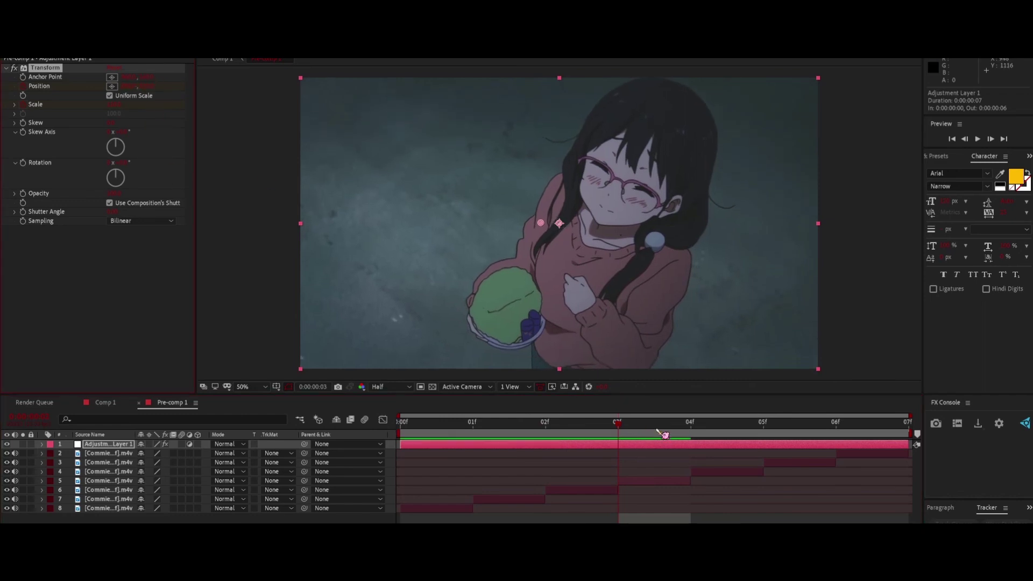
pyautogui.click(695, 436)
pyautogui.moveTo(151, 88); pyautogui.dragTo(126, 89)
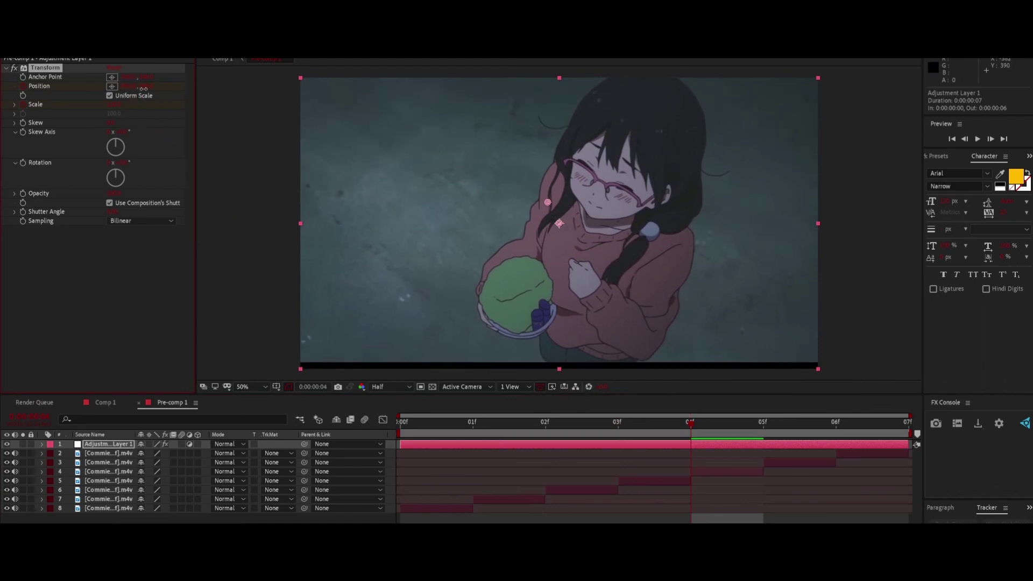
pyautogui.moveTo(696, 423); pyautogui.dragTo(764, 428)
pyautogui.moveTo(145, 87); pyautogui.dragTo(139, 86)
pyautogui.click(837, 424)
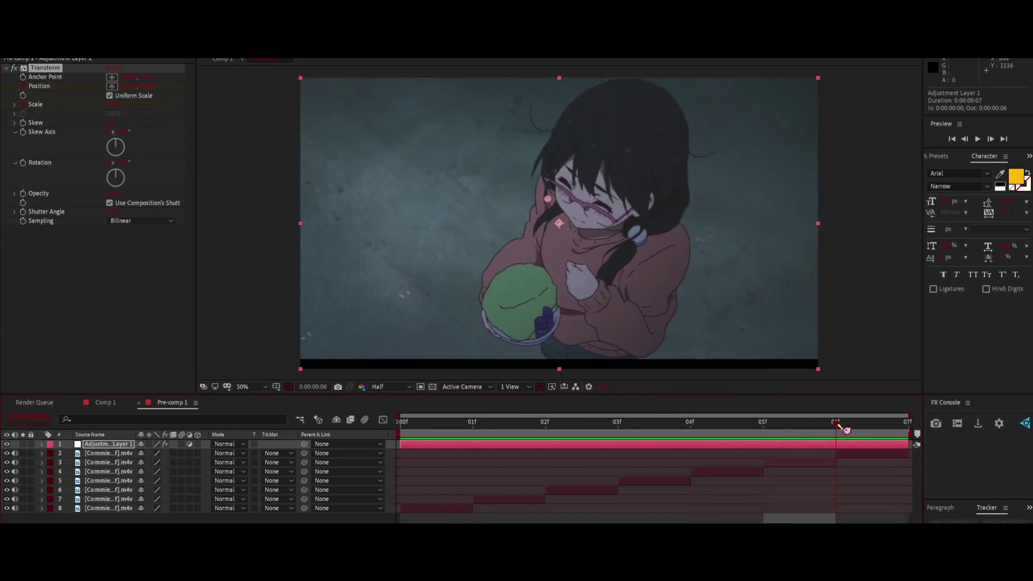
pyautogui.moveTo(146, 87); pyautogui.dragTo(116, 88)
pyautogui.click(124, 88)
# Step: Preview the movement with the adjustment layer's keyframes revealed and mute the audio of the frame layers
pyautogui.press('u')
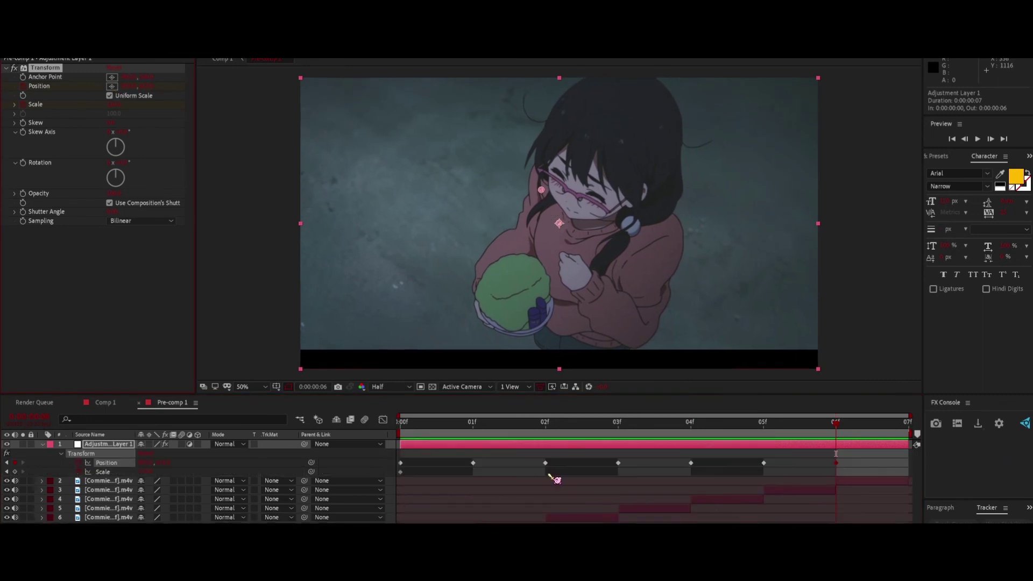
pyautogui.press('space')
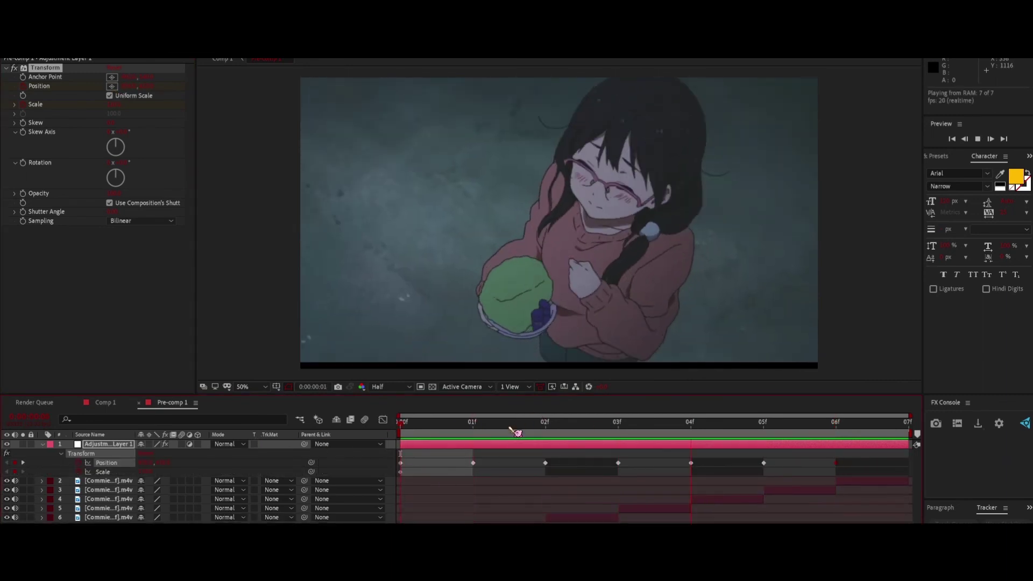
pyautogui.press('space')
pyautogui.moveTo(15, 480); pyautogui.dragTo(15, 522)
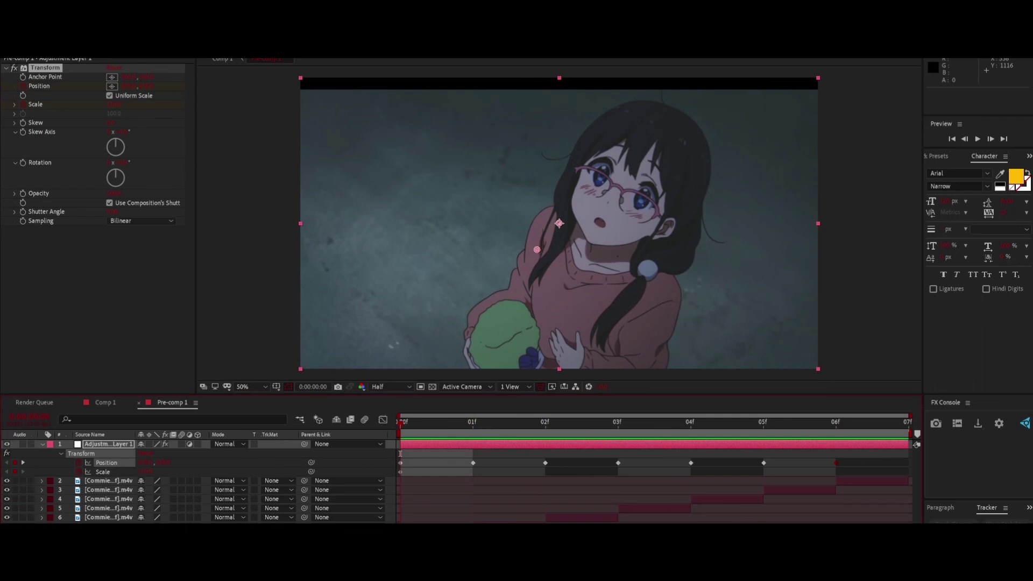
pyautogui.click(615, 434)
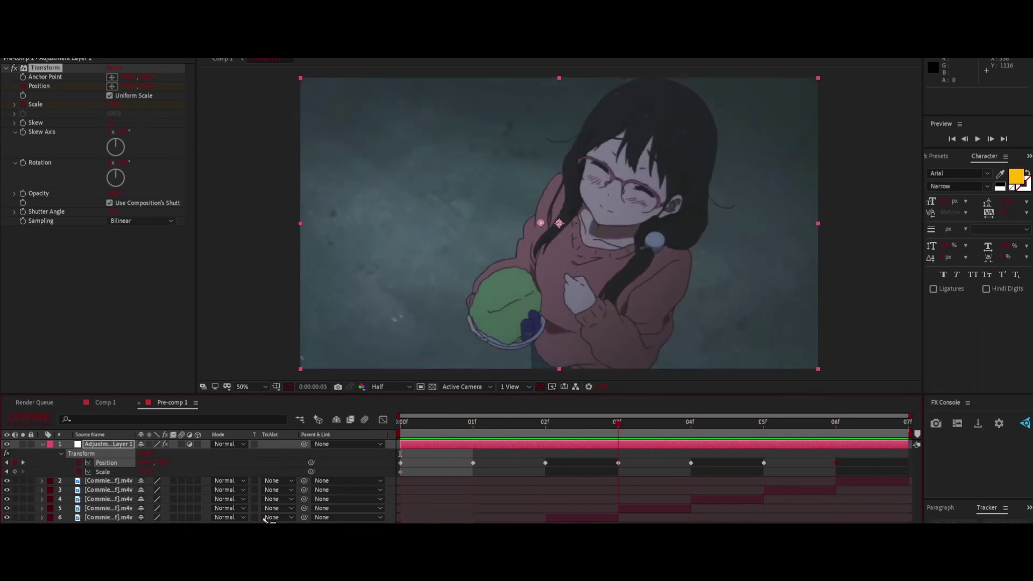
# Step: Return to Comp 1, add a black solid above the other layers and apply CC Jaws to it
pyautogui.click(119, 408)
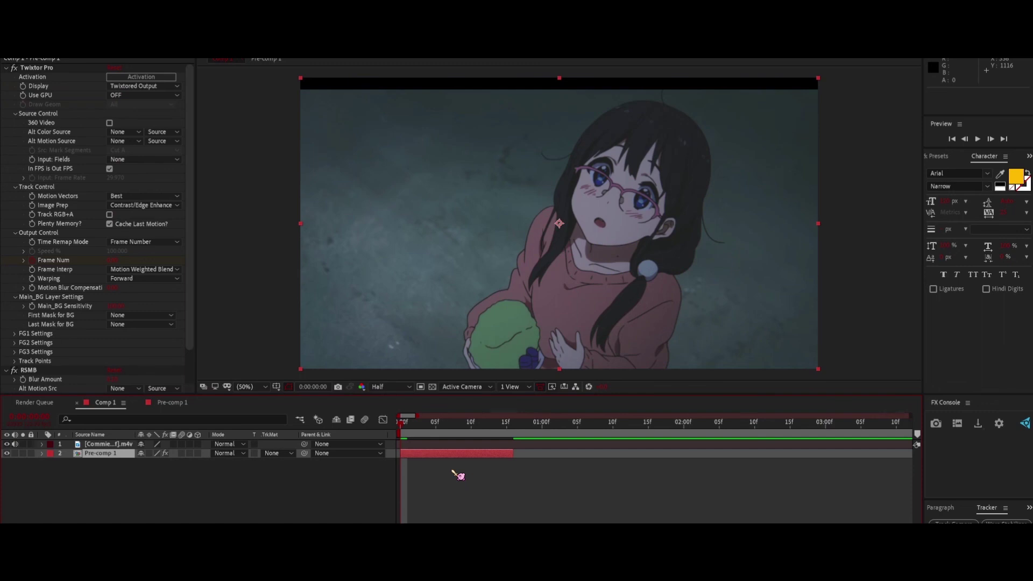
pyautogui.click(458, 475)
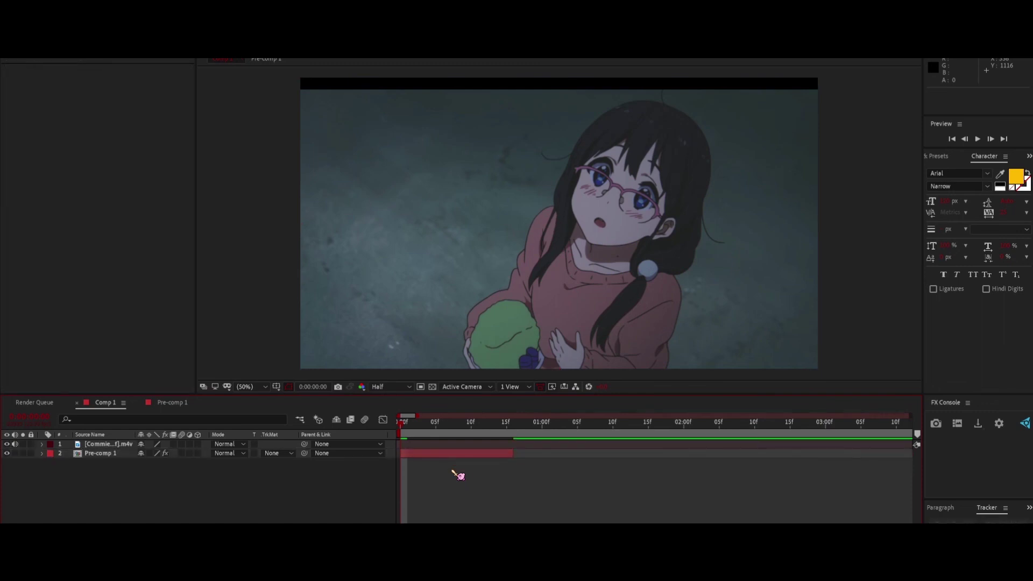
pyautogui.hotkey('ctrl', 'y')
pyautogui.click(801, 469)
pyautogui.hotkey('ctrl', 'space')
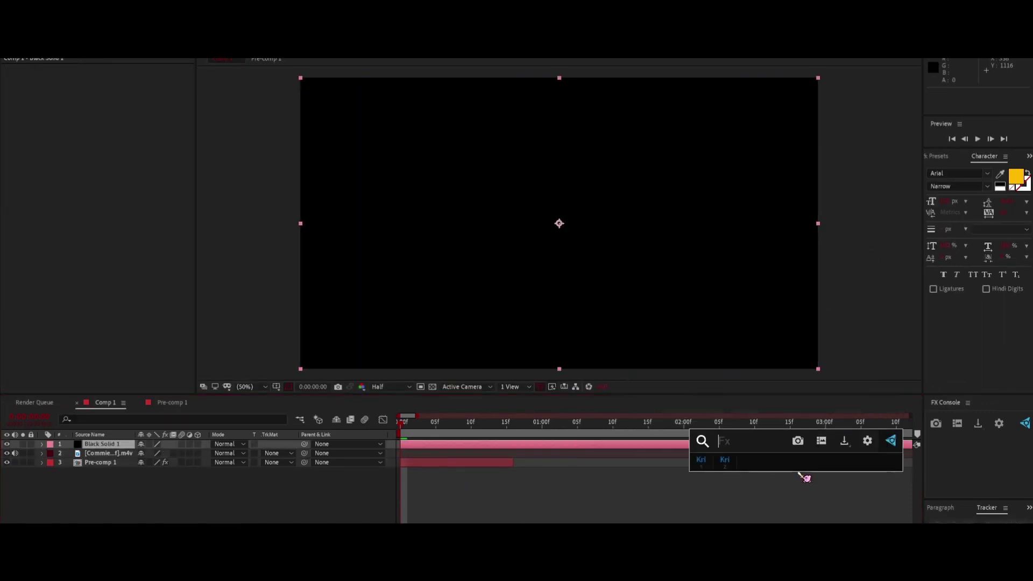
pyautogui.write('jaw')
pyautogui.press('Return')
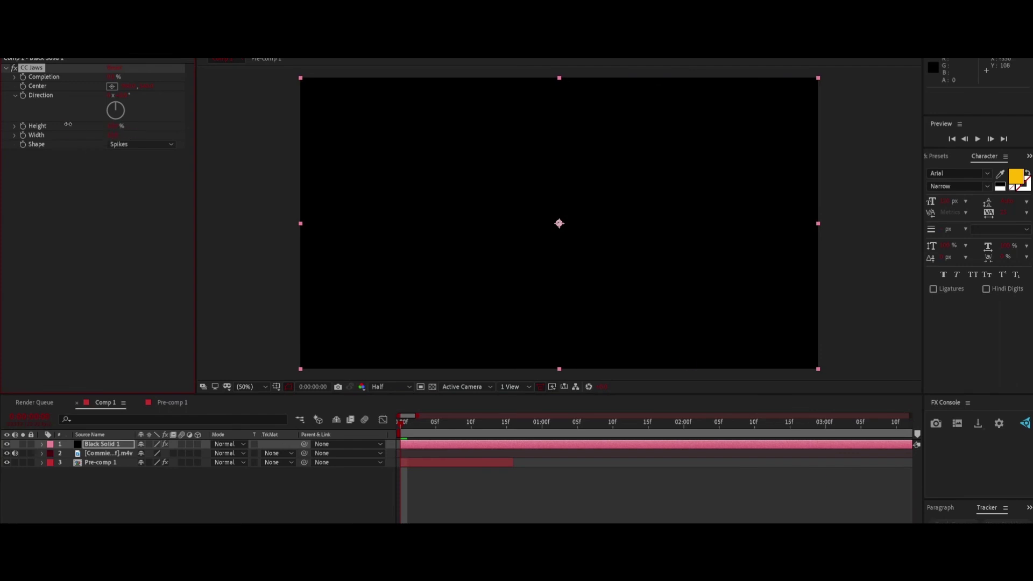
# Step: Adjust CC Jaws' completion and height so the black solid forms straight letterbox bars above and below the image
pyautogui.click(113, 81)
pyautogui.click(114, 77)
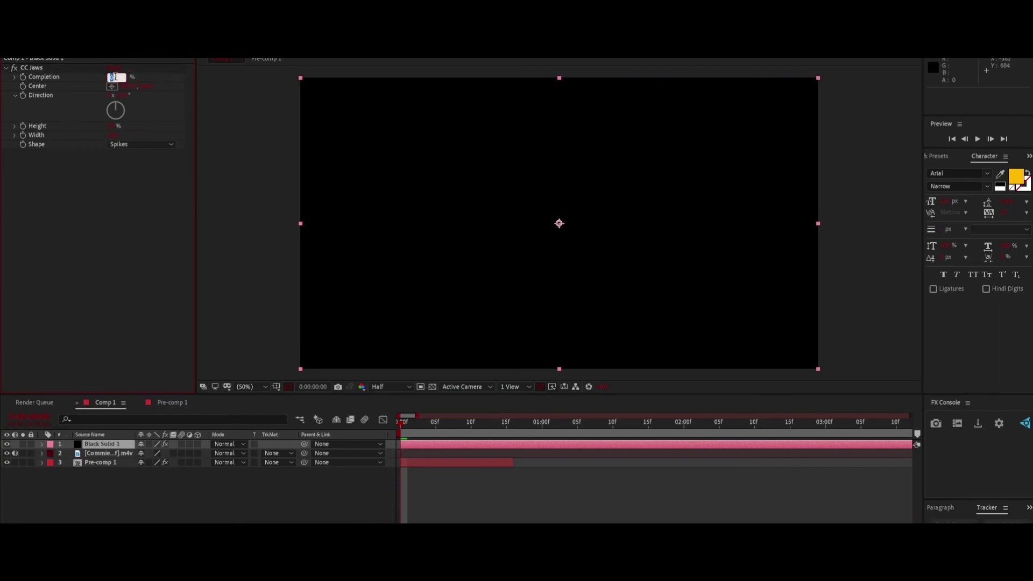
pyautogui.write('100')
pyautogui.press('Return')
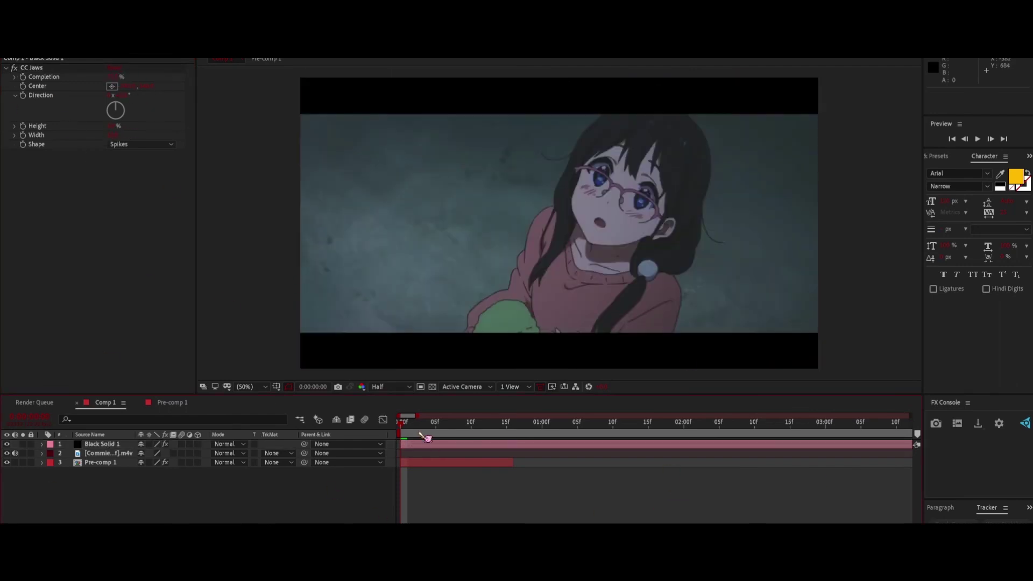
# Step: End the work area at frame 15, where Pre-comp 1 ends, and preview the letterboxed clip
pyautogui.click(478, 433)
pyautogui.moveTo(457, 445); pyautogui.dragTo(505, 456)
pyautogui.press('n')
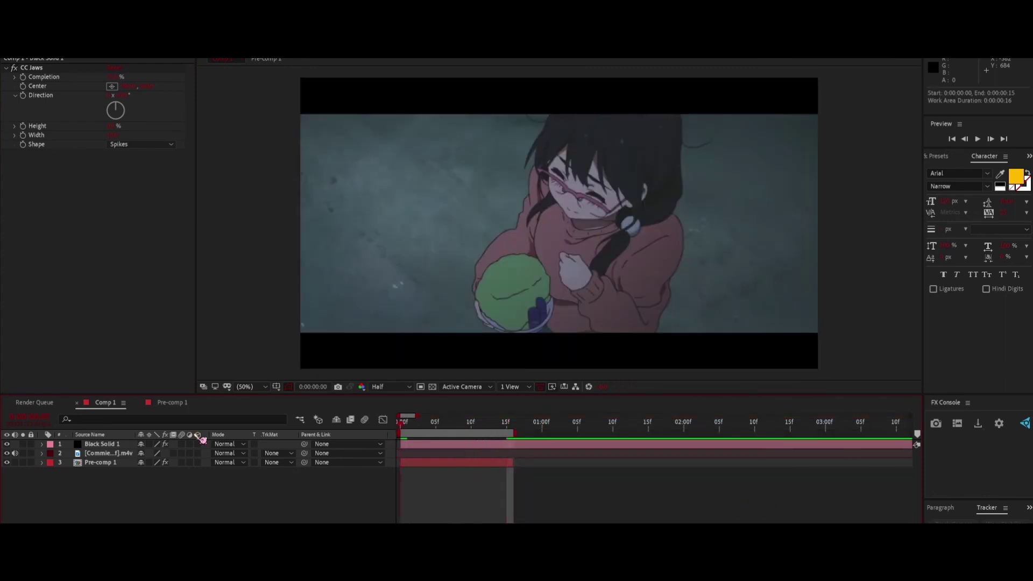
pyautogui.press('space')
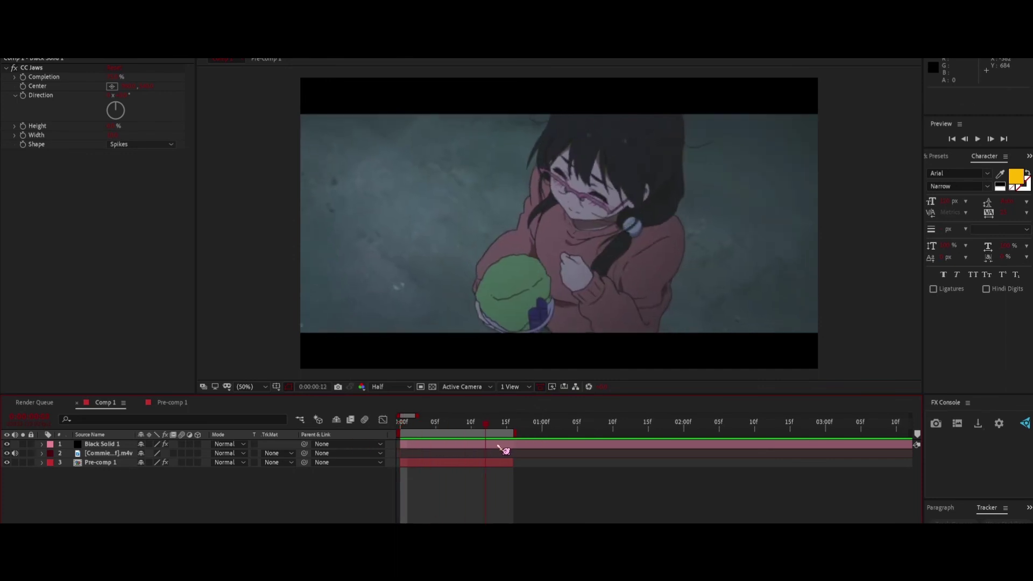
pyautogui.press('space')
pyautogui.press('space')
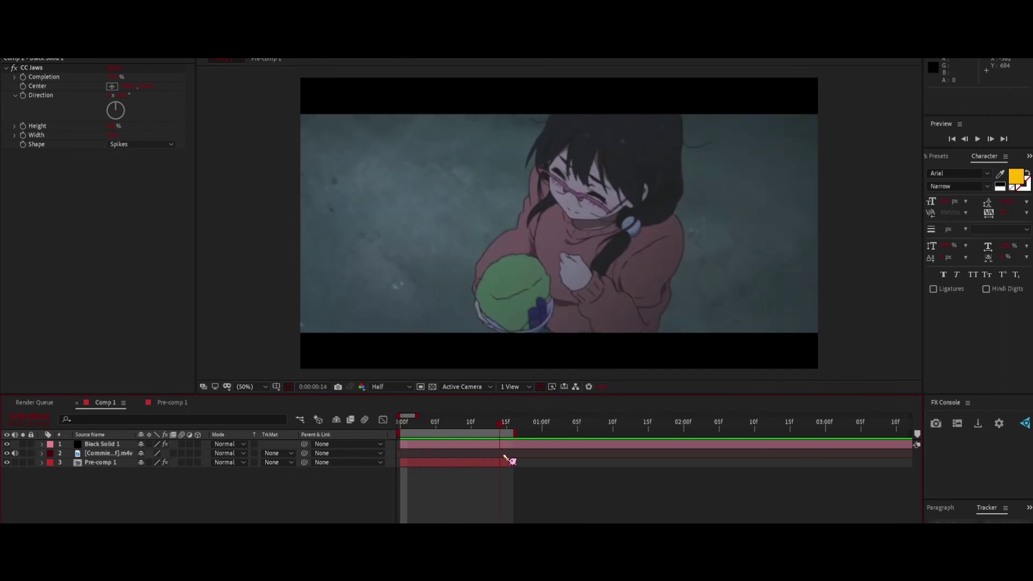